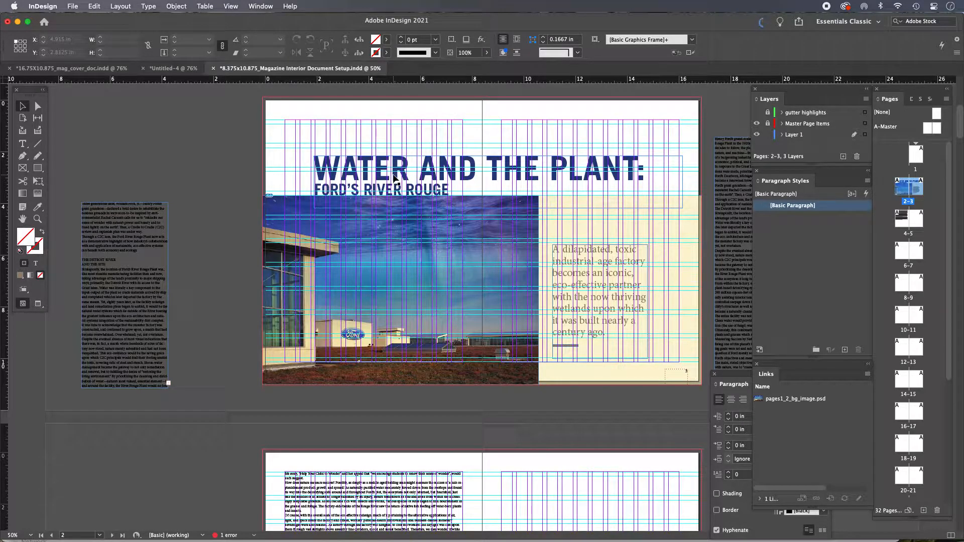
Draw a spacer square of about 0.17 in above the headline and fill it with a sampled dark blue
left_click_drag(314, 132, 533, 291)
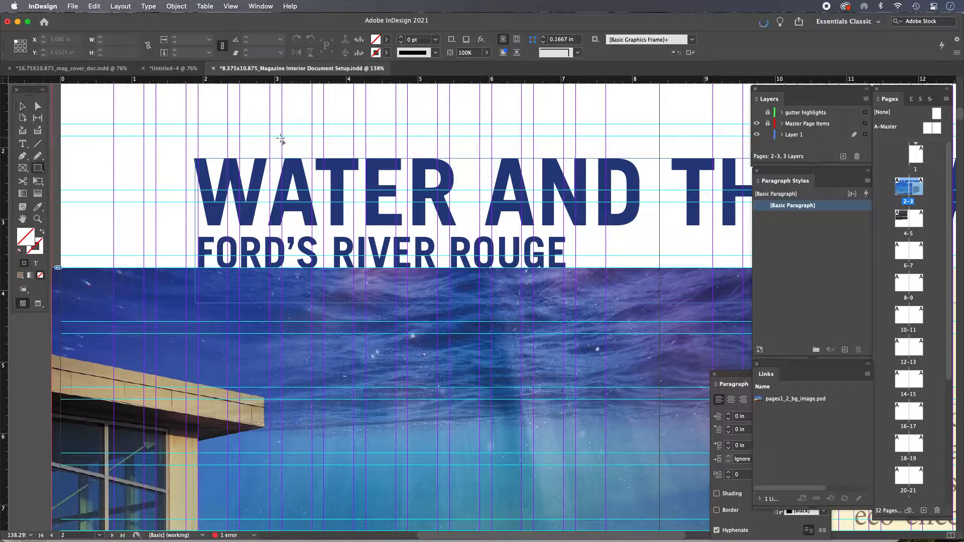
left_click_drag(271, 105, 281, 119)
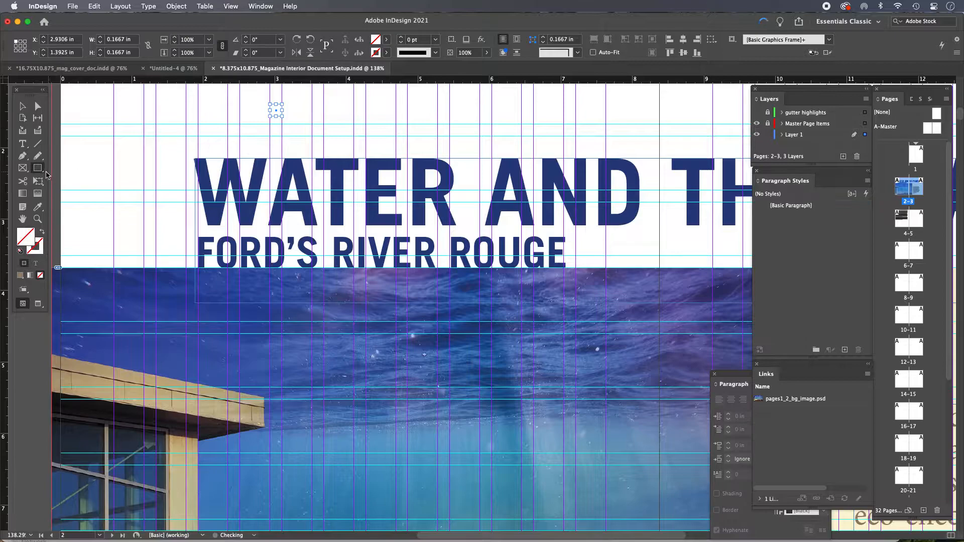
left_click(38, 206)
left_click(103, 287)
key("v")
left_click(294, 116)
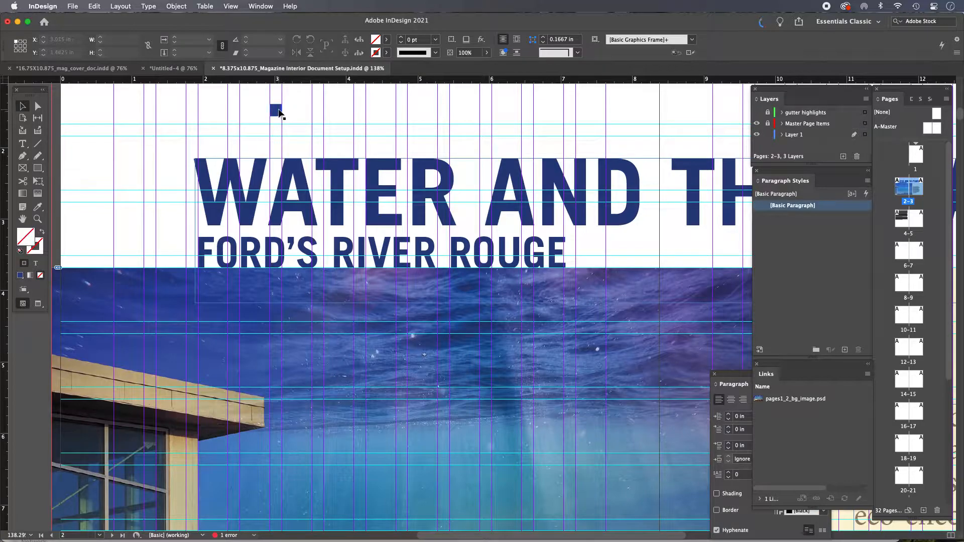
Move the blue square between the two headline lines, fitting its top against the baseline of WATER AND THE PLANT
left_click(279, 111)
left_click_drag(279, 110, 325, 295)
mouse_move(376, 200)
left_mouse_down()
mouse_move(380, 223)
mouse_move(380, 204)
left_mouse_up()
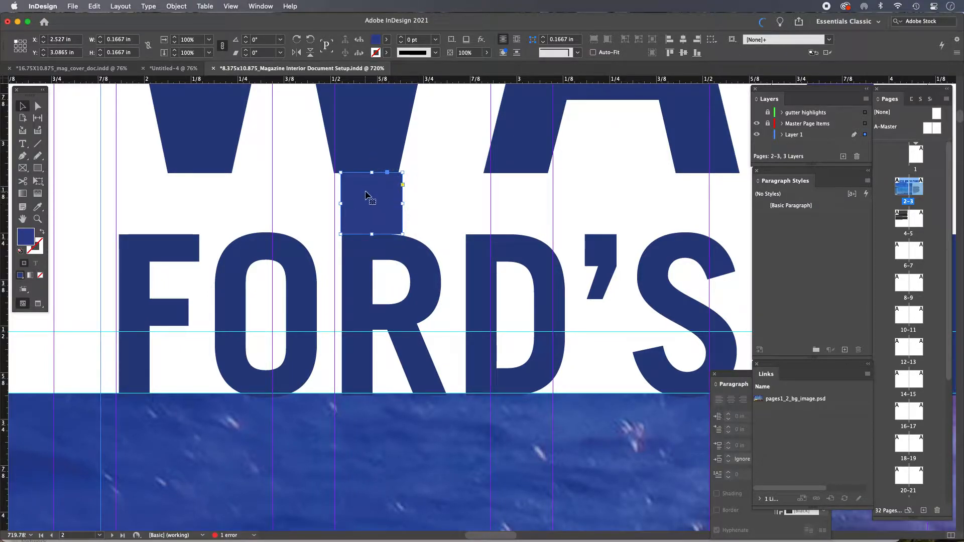
Increase the leading of the headline text by one increment so FORD'S RIVER ROUGE clears the spacer square
left_click(497, 225, "alt+super")
left_click(482, 304, "alt+super")
left_click(482, 304, "alt+super")
left_click_drag(521, 350, 403, 242)
left_click(488, 255, "alt+super")
left_click_drag(508, 274, 416, 201)
triple_click(415, 201)
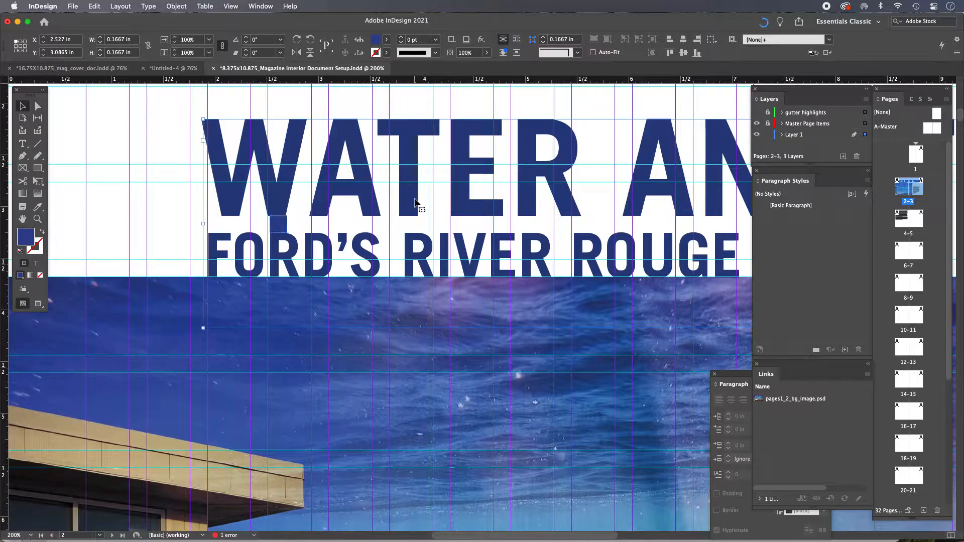
double_click(415, 200)
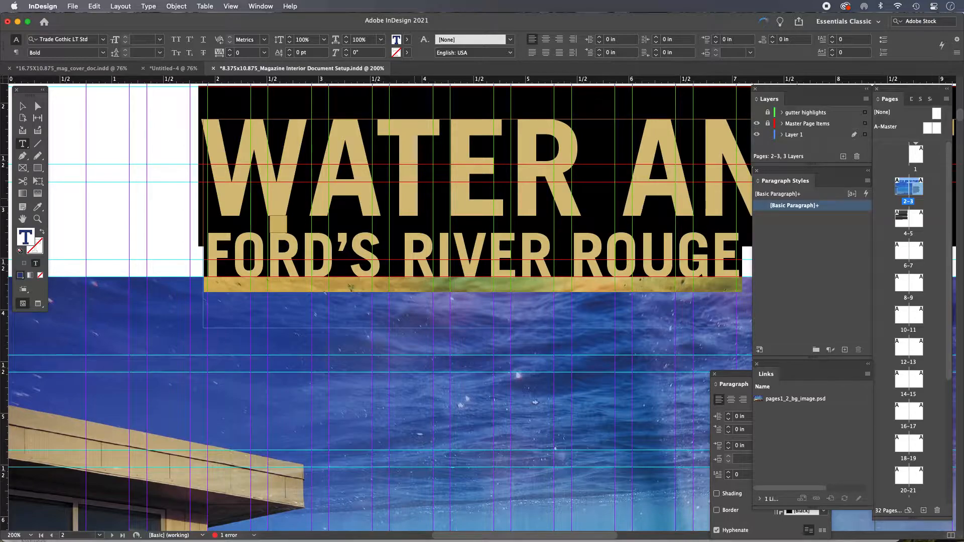
key("alt+Down")
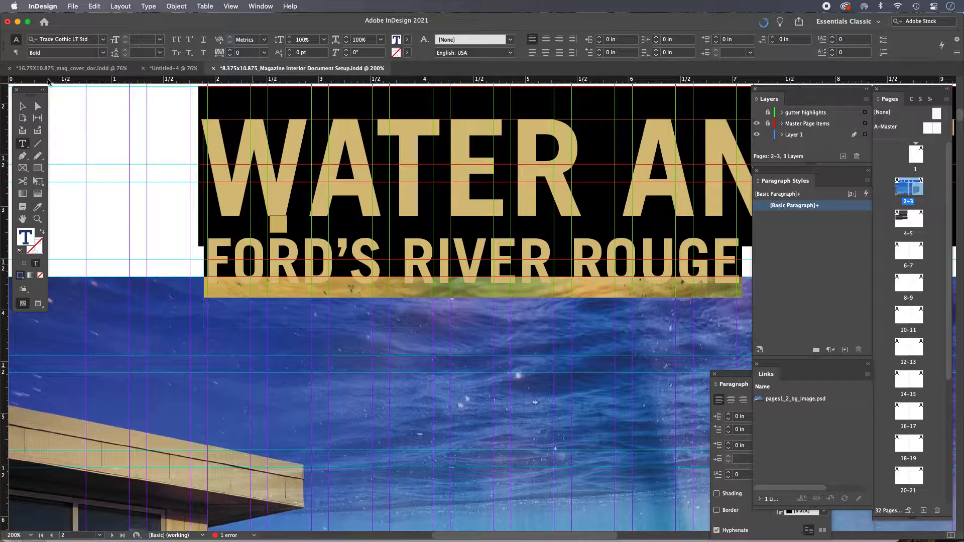
Move the headline frame up until FORD'S RIVER ROUGE rests on the photo's top edge, remove the spacer square, and preview the spread without guides
left_click(22, 106)
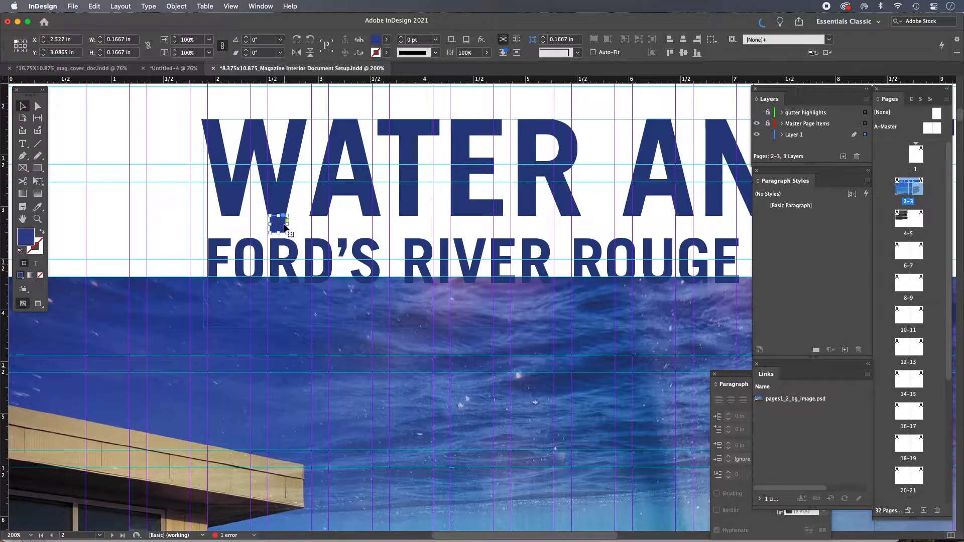
left_click(369, 211)
left_click_drag(369, 211, 369, 204)
left_click(162, 201)
key("w")
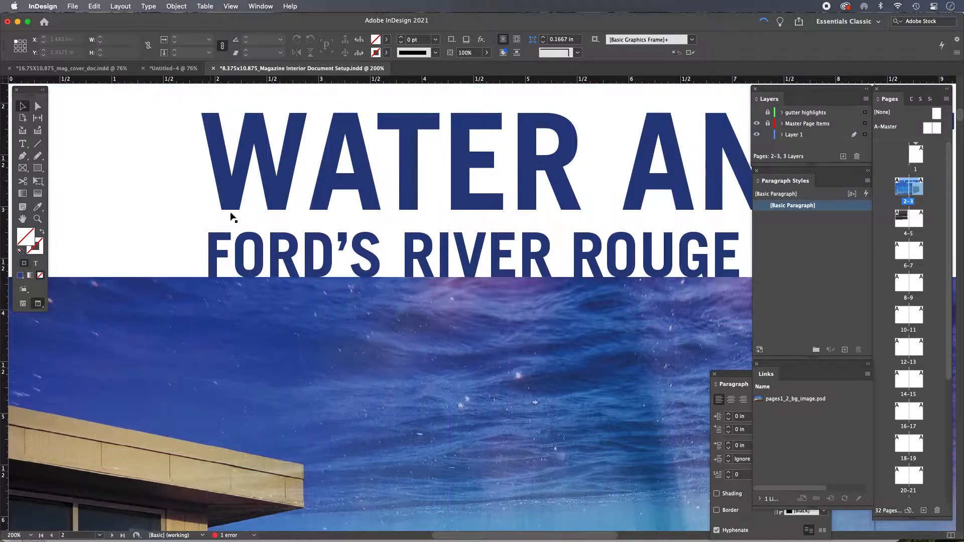
key("super+alt+0")
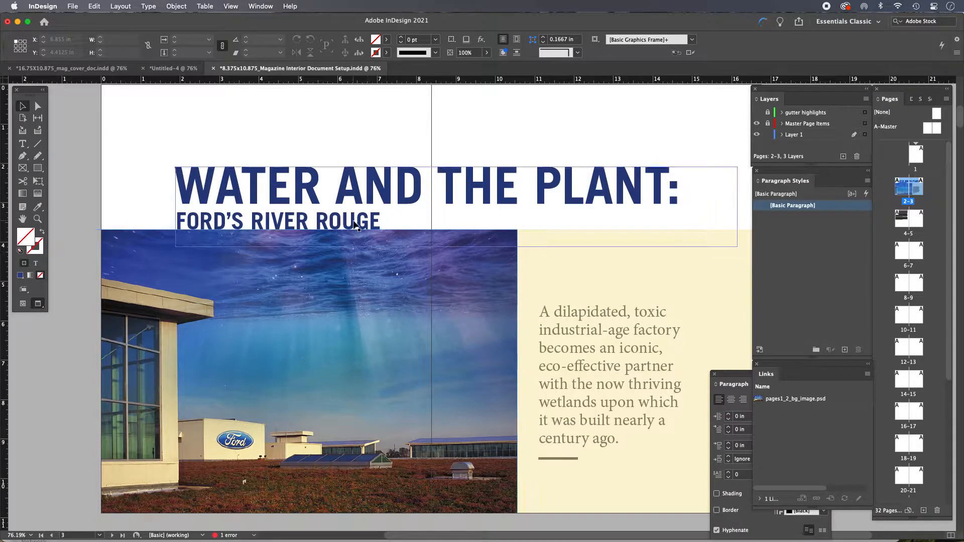
key("w")
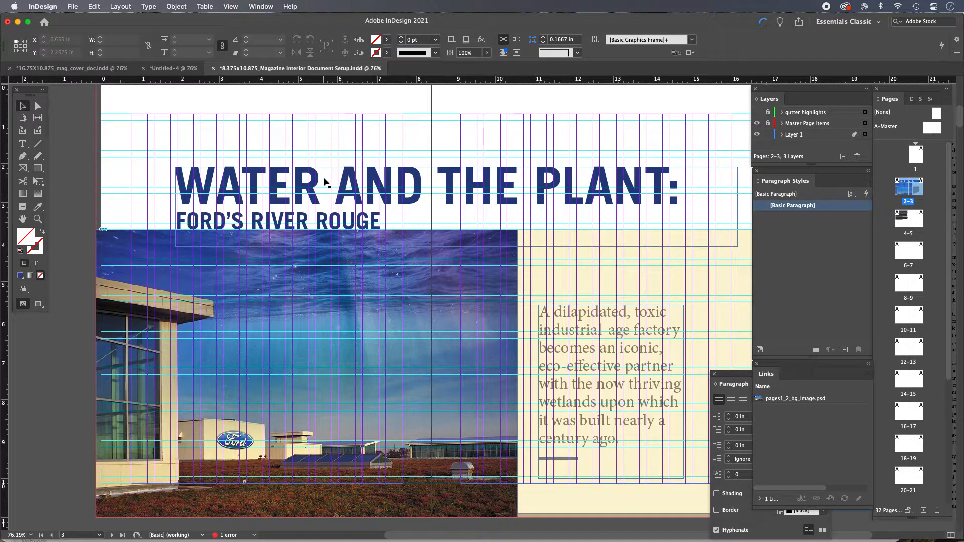
left_click(42, 169)
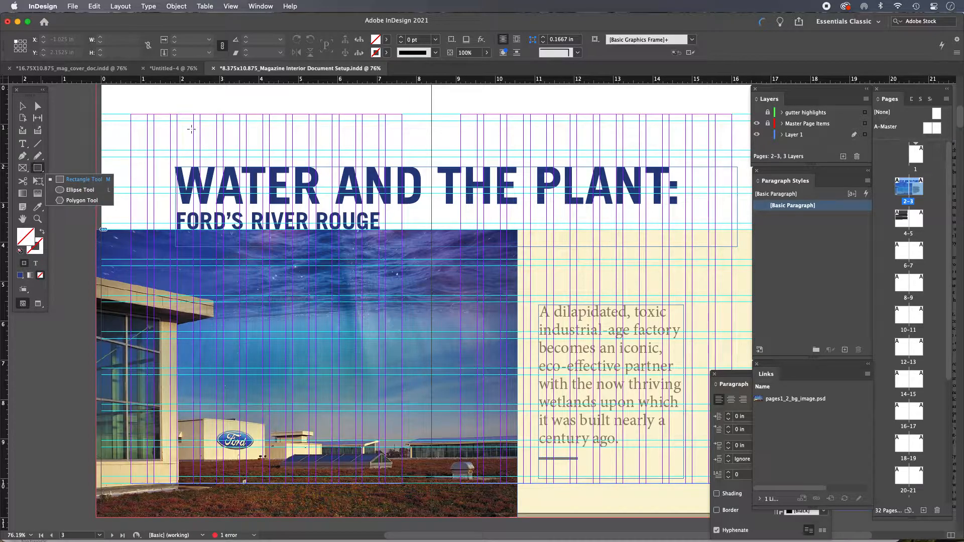
left_click_drag(197, 132, 202, 135)
left_click(20, 107)
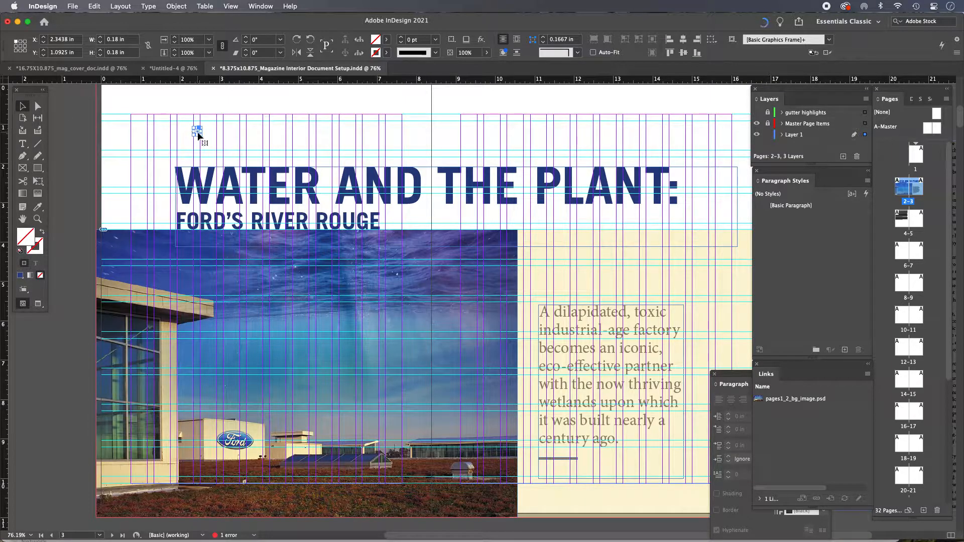
key("Delete")
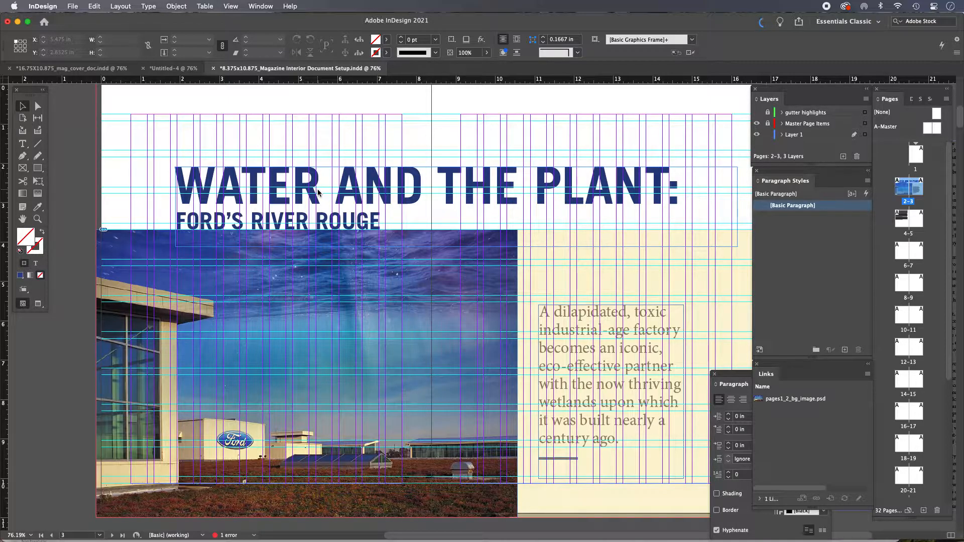
Delete the body text frame on the pasteboard beside page 3 so its text reflows to page 4
scroll(303, 371, "down", 10)
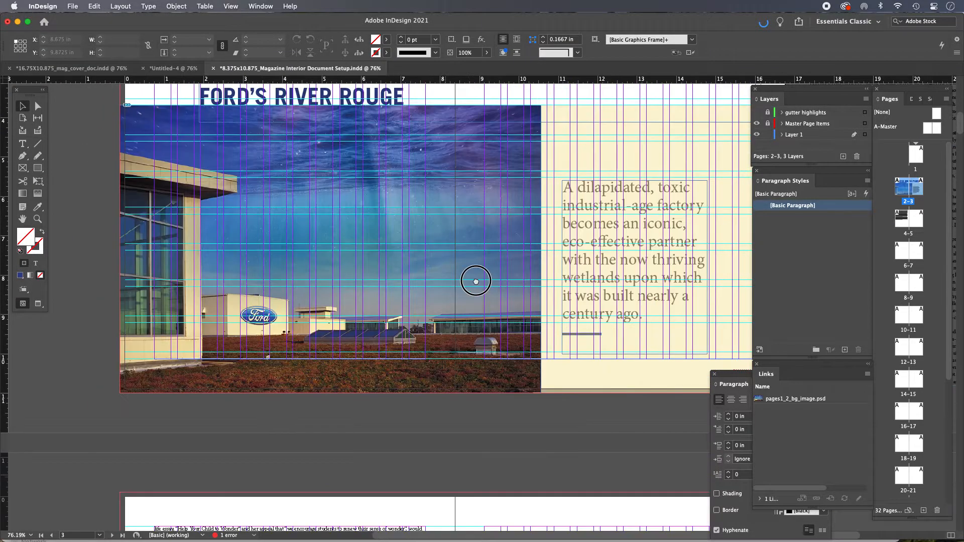
scroll(470, 240, "down", 9)
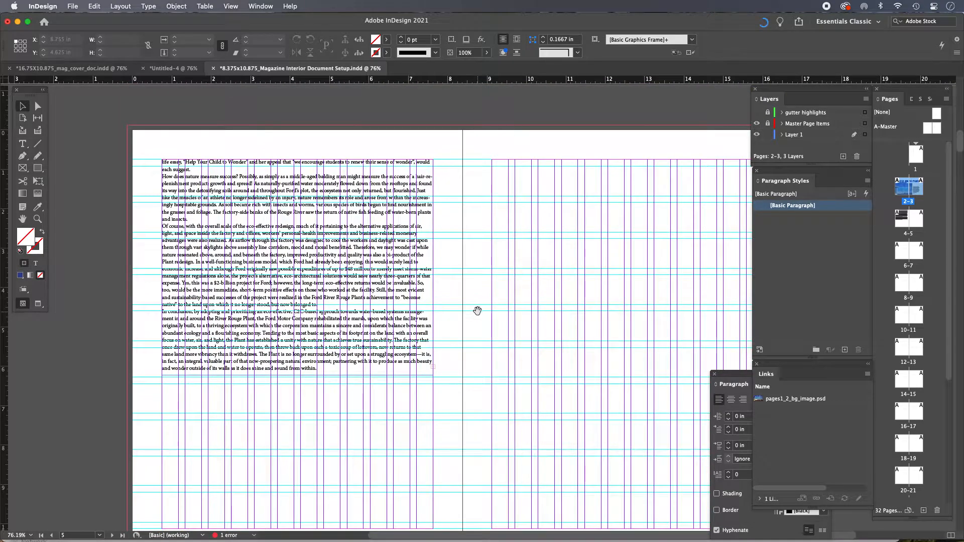
scroll(480, 316, "down", 1)
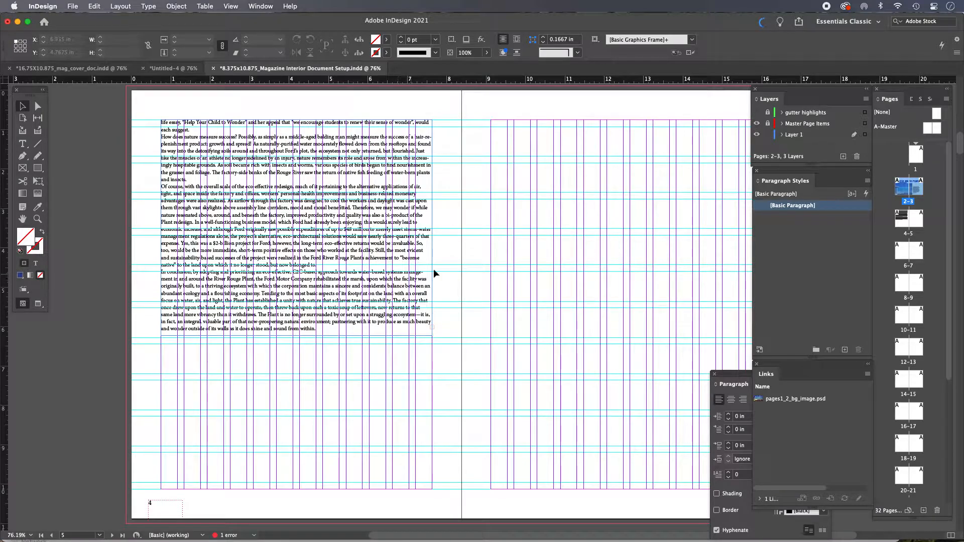
left_click(511, 259, "alt+super")
left_click_drag(530, 234, 402, 306)
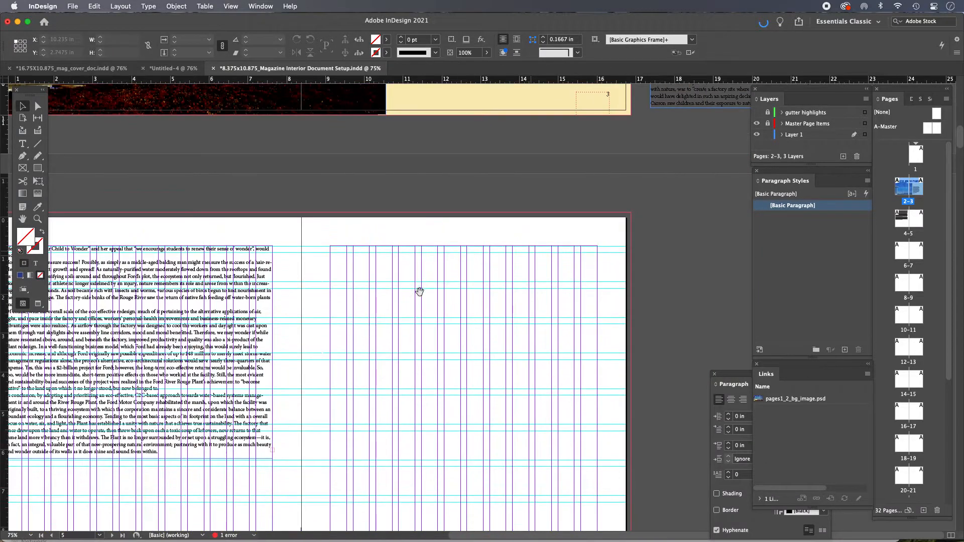
left_click_drag(498, 195, 498, 329)
scroll(498, 328, "up", 10)
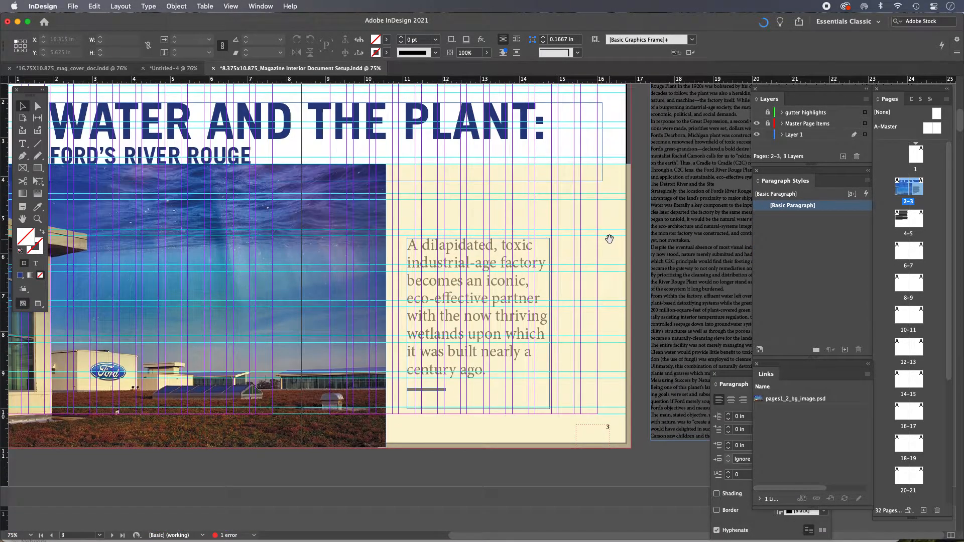
left_click(704, 206)
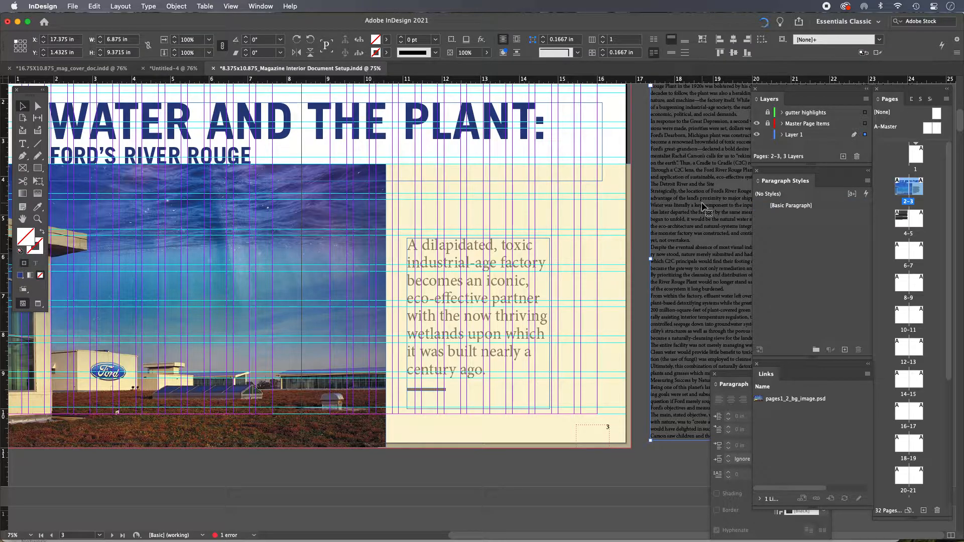
key("BackSpace")
Extend the page 4 text frame down to the bottom margin, making it 9.375 in high
scroll(441, 327, "down", 15)
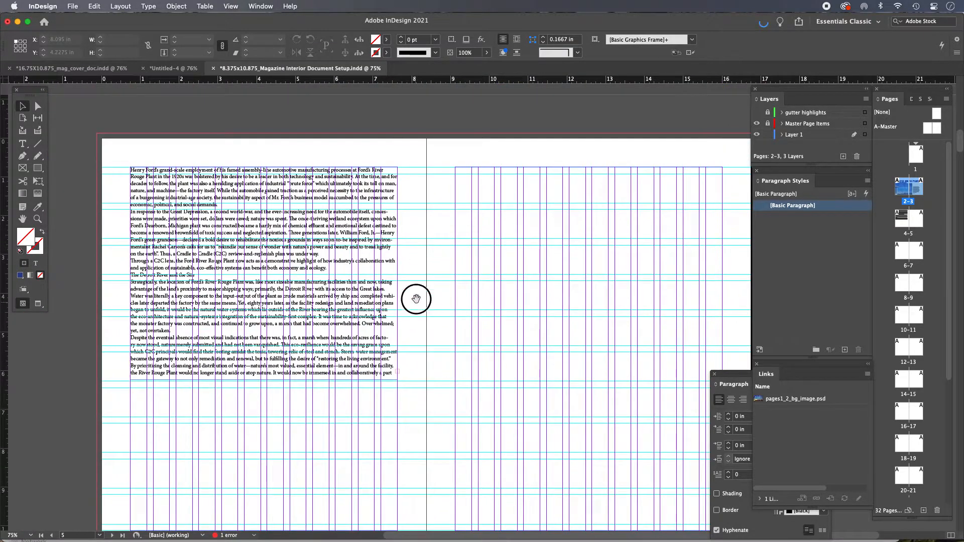
left_click_drag(416, 301, 435, 271)
left_click(345, 304)
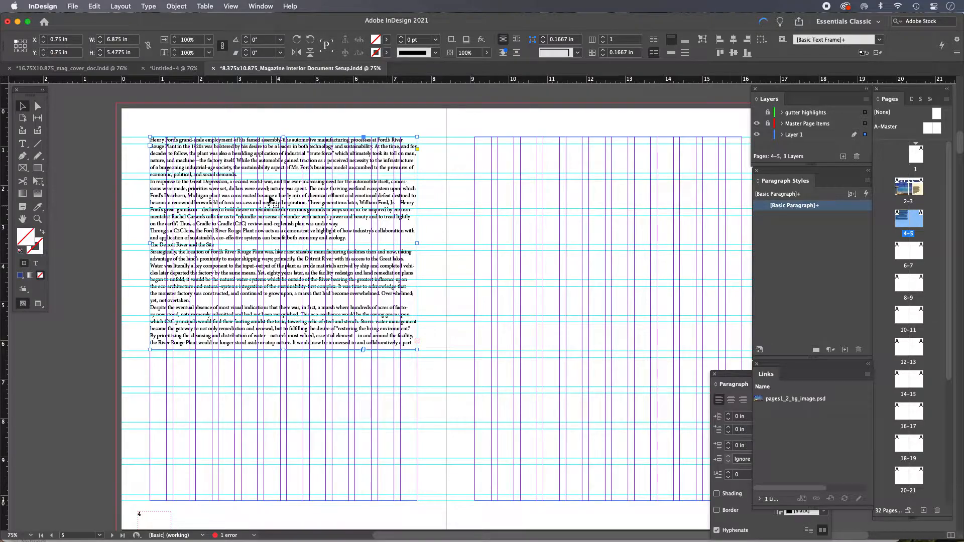
left_click_drag(284, 349, 285, 501)
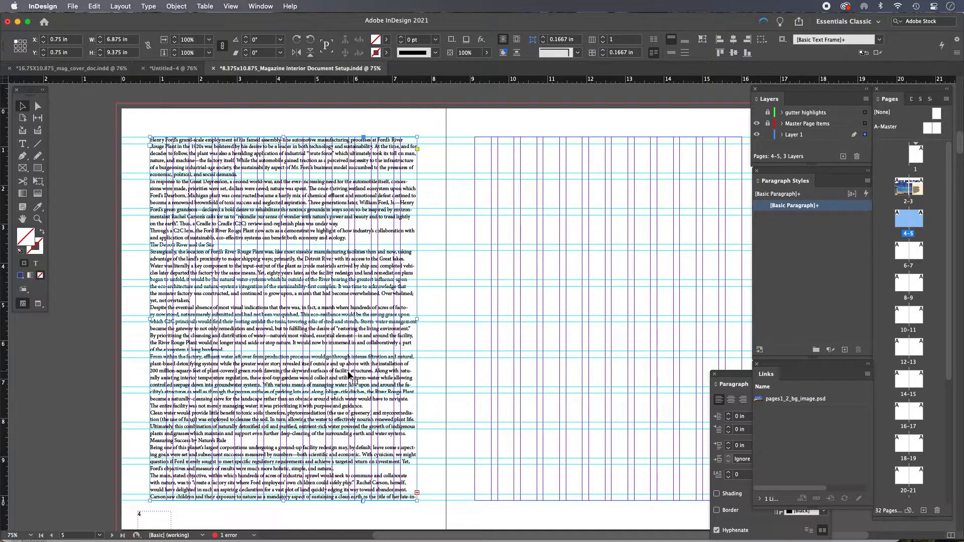
Thread the overset text from page 4 into a new frame filling the page 5 margins, about 6.875 by 9.37 in
left_click_drag(390, 302, 301, 304)
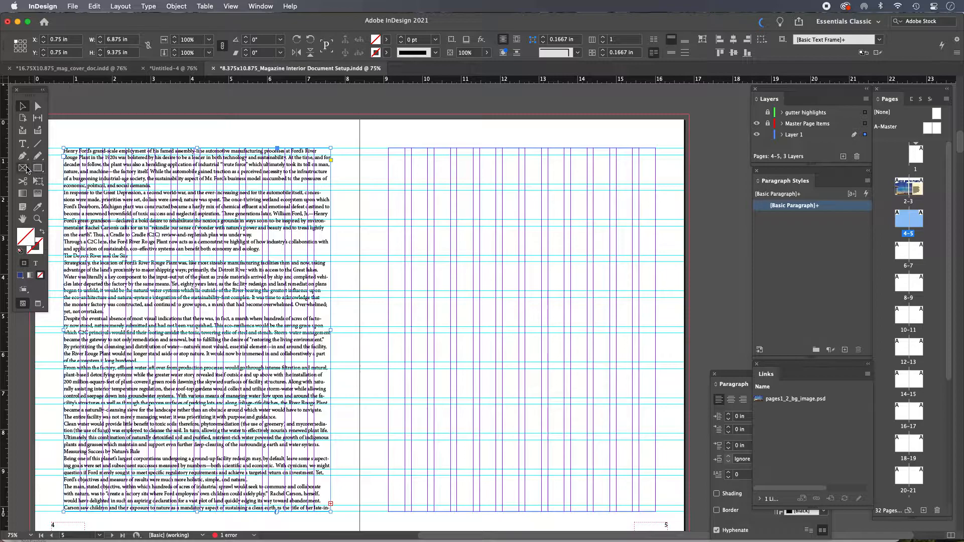
left_click(22, 106)
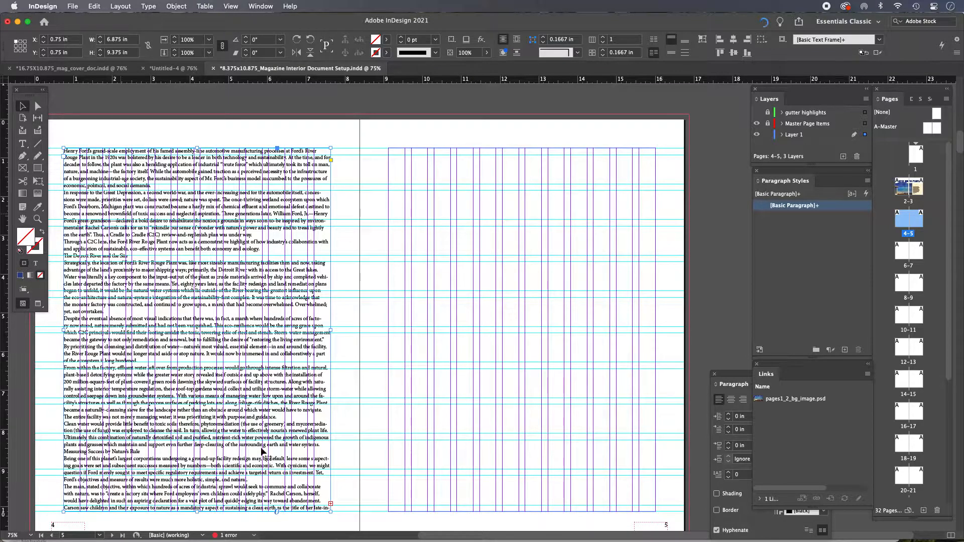
left_click(330, 504)
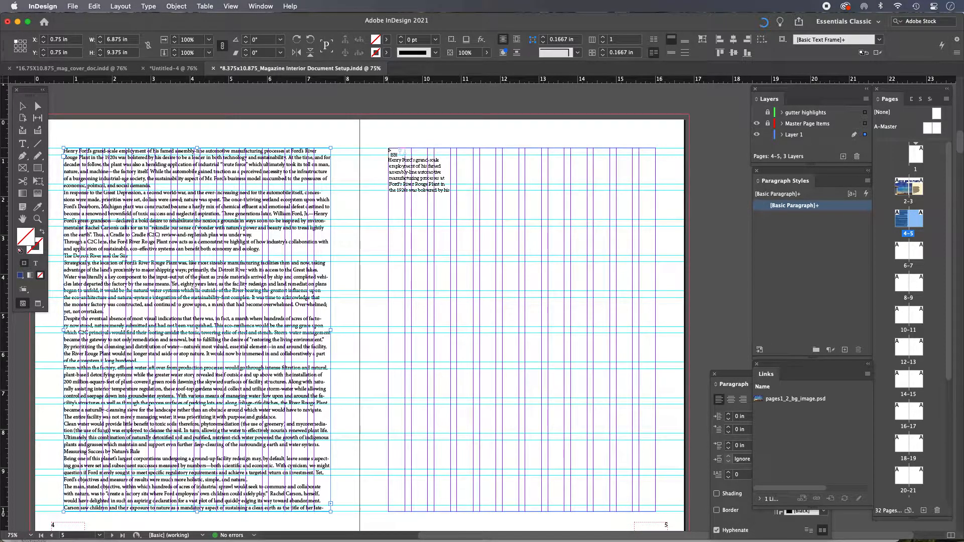
left_click_drag(390, 149, 655, 511)
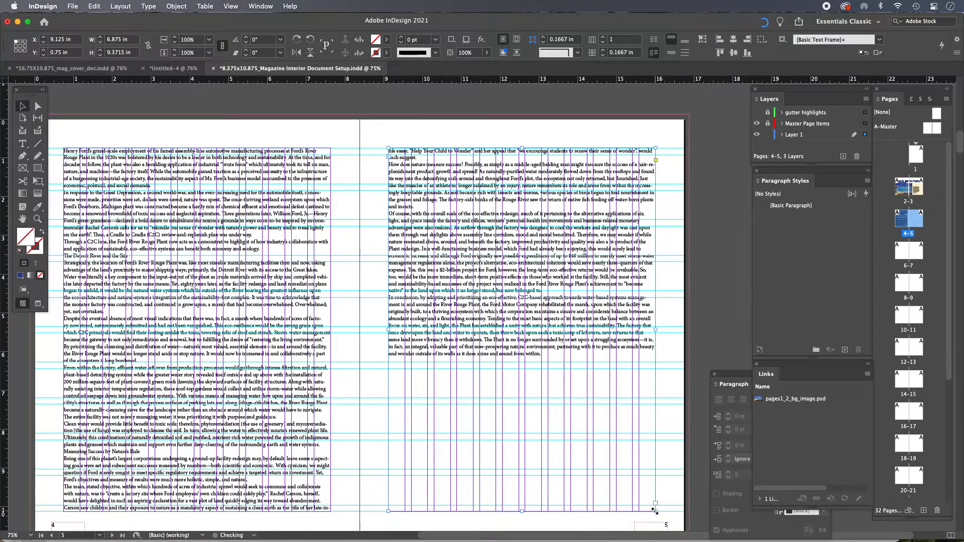
left_click(88, 109)
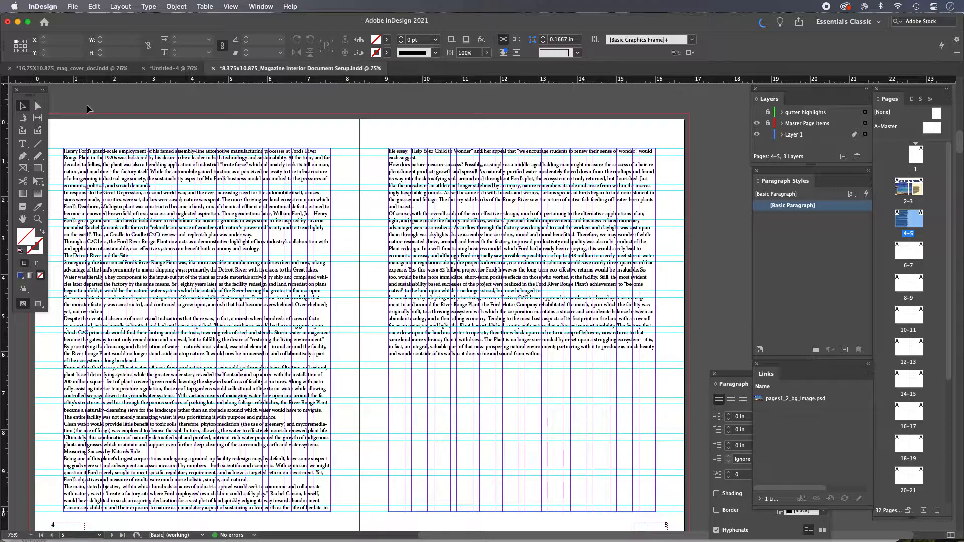
left_click_drag(366, 267, 422, 254)
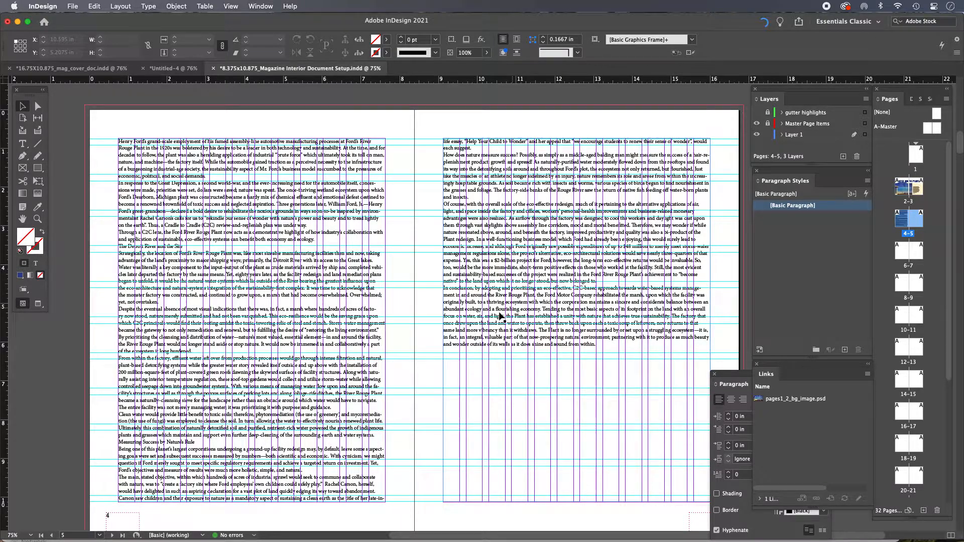
key("super+minus")
scroll(459, 367, "up", 5)
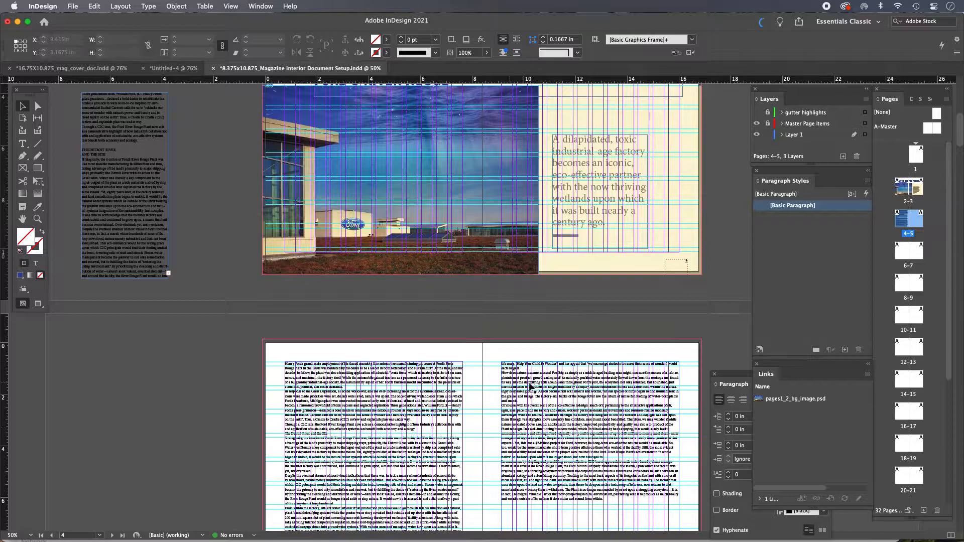
scroll(532, 332, "down", 5)
key("super+equal")
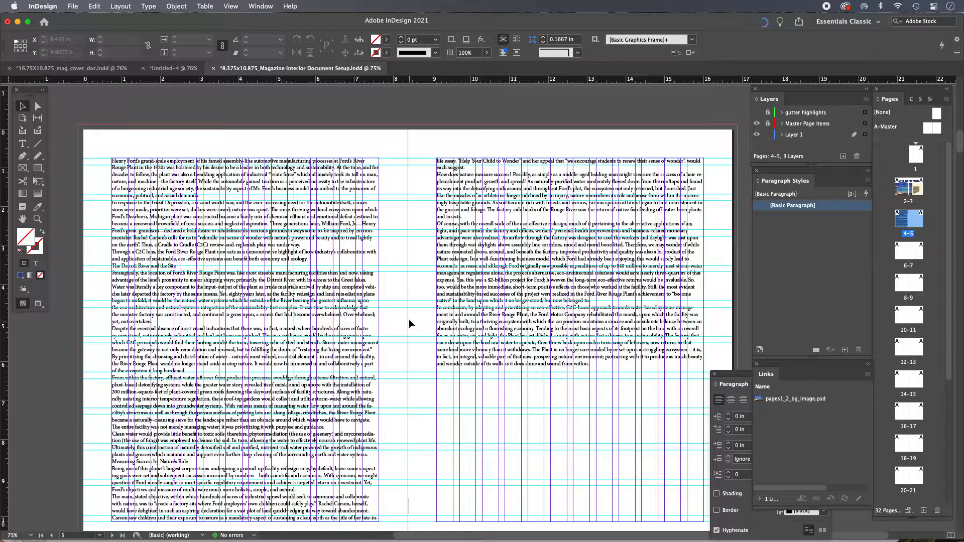
Place River_Rouge_aerial.psd from the 3_treated_images folder across the top edge of page 4 and deselect it
left_click(72, 6)
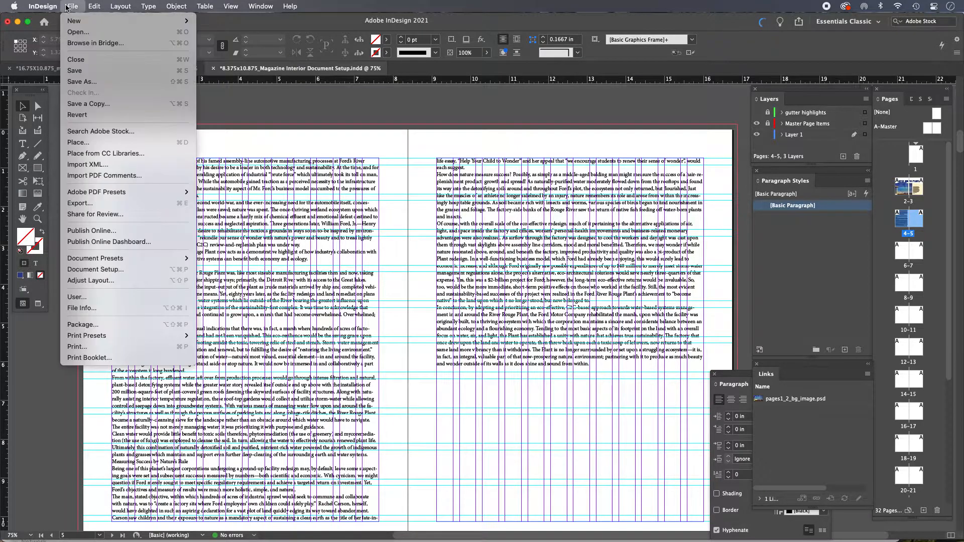
left_click(90, 142)
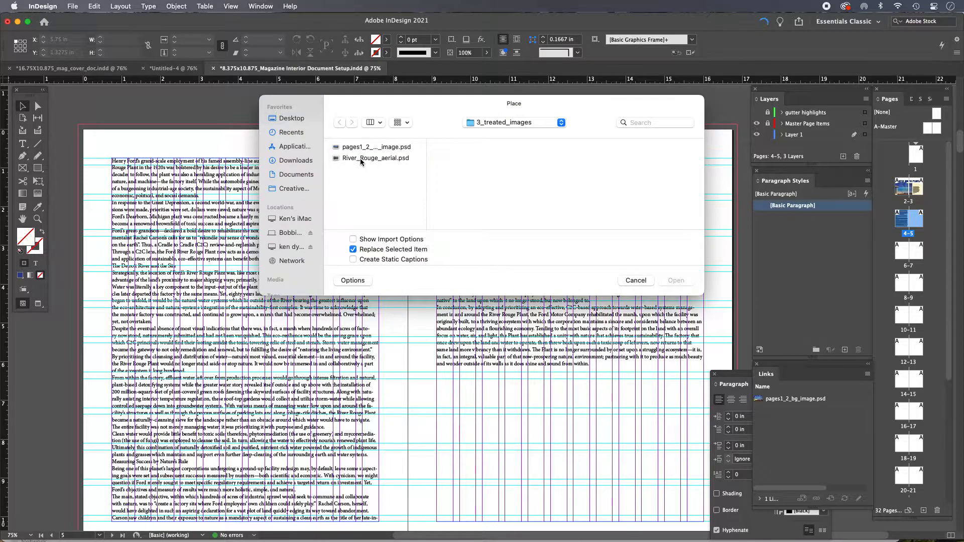
left_click(361, 159)
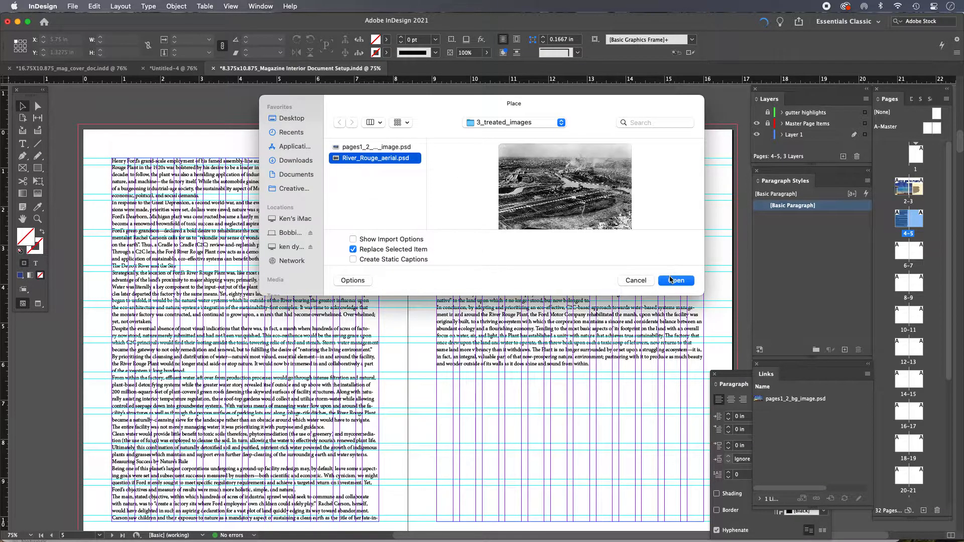
left_click(676, 281)
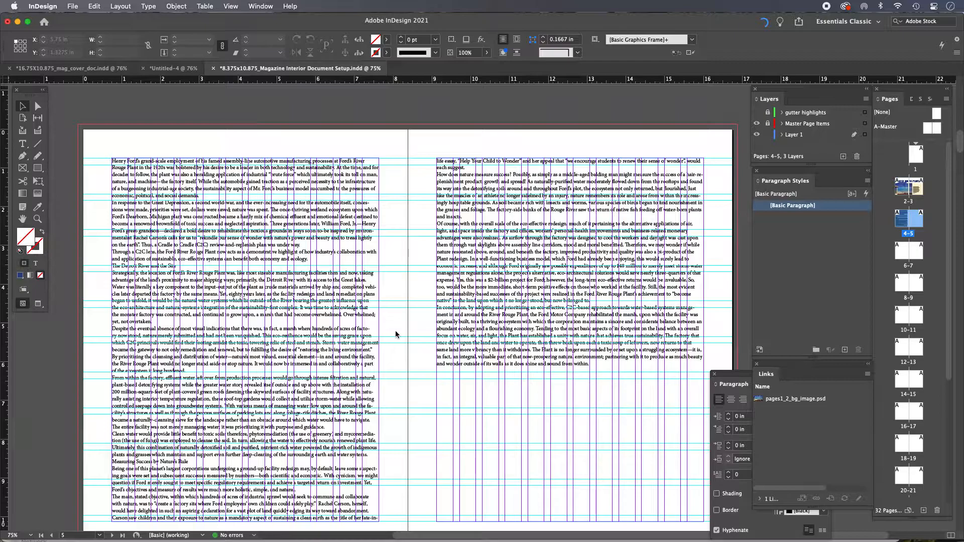
left_click(282, 106)
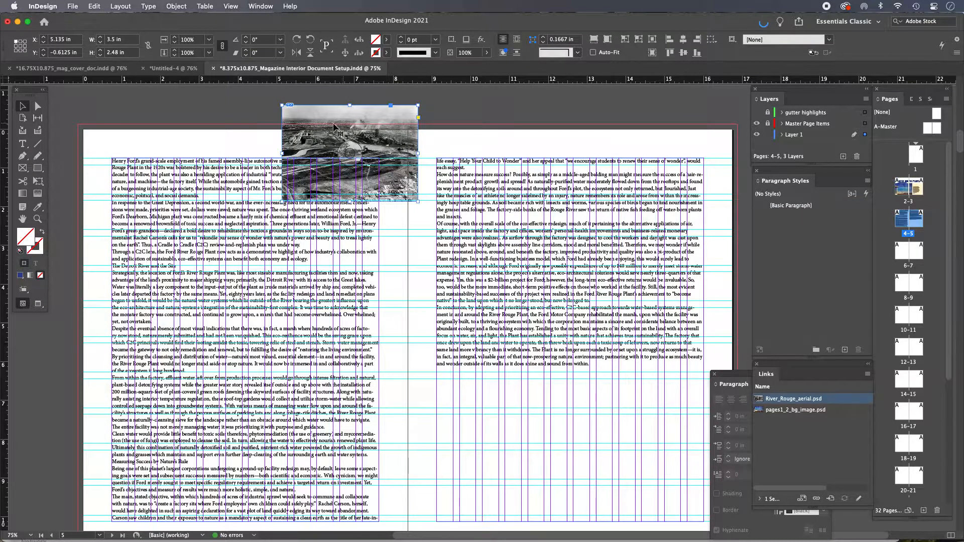
left_click(126, 93)
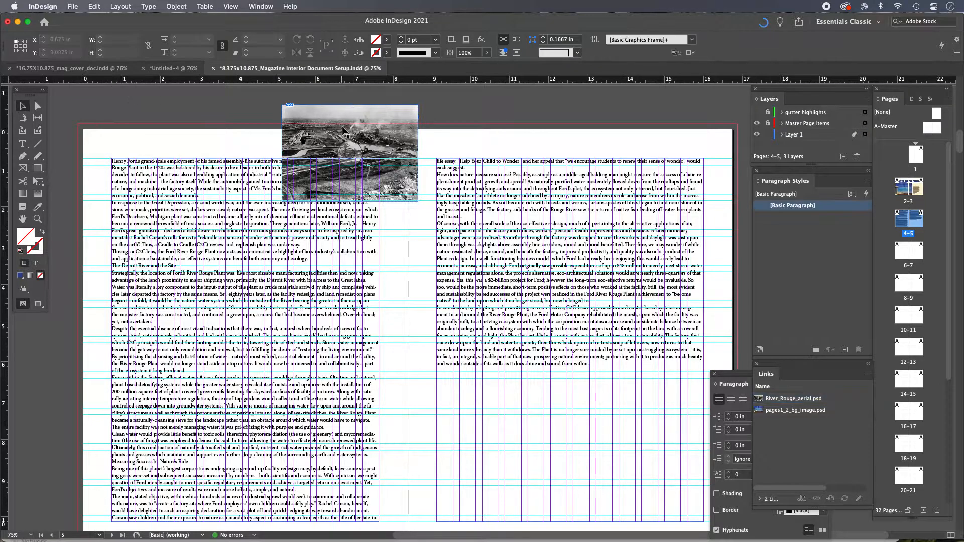
Move the River Rouge aerial image to the lower middle of page 5, resting on the bottom margin at about X 10.81 in, Y 7.64 in
left_click_drag(434, 141, 328, 123)
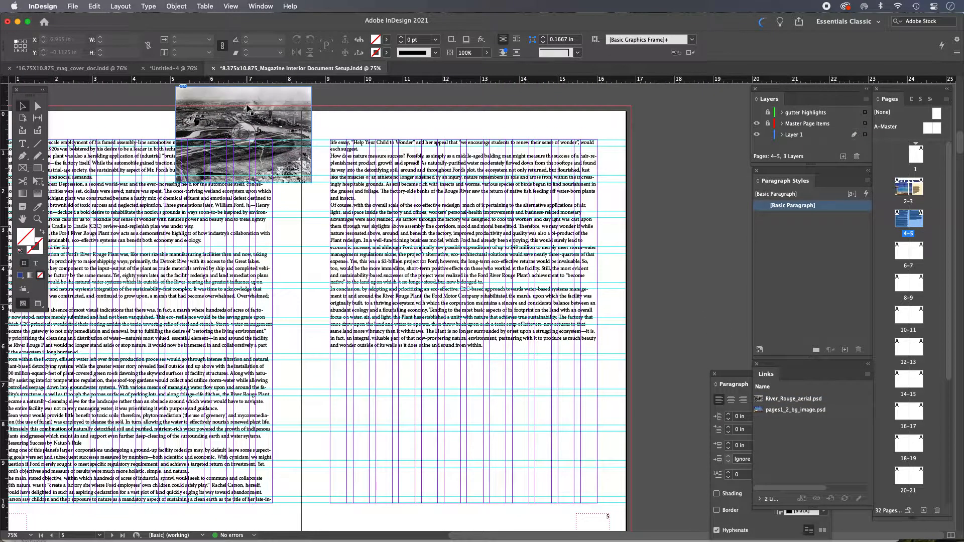
left_click_drag(247, 108, 468, 428)
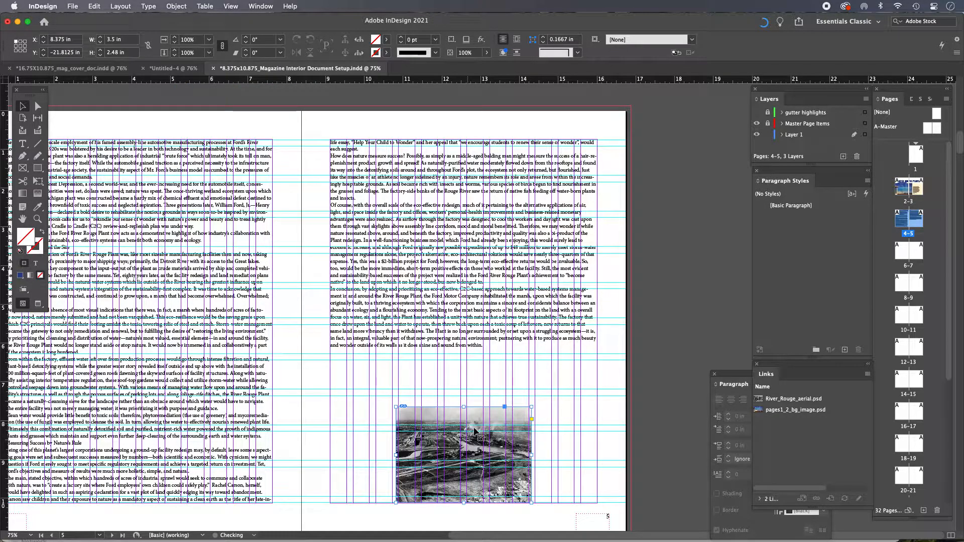
scroll(484, 416, "down", 5)
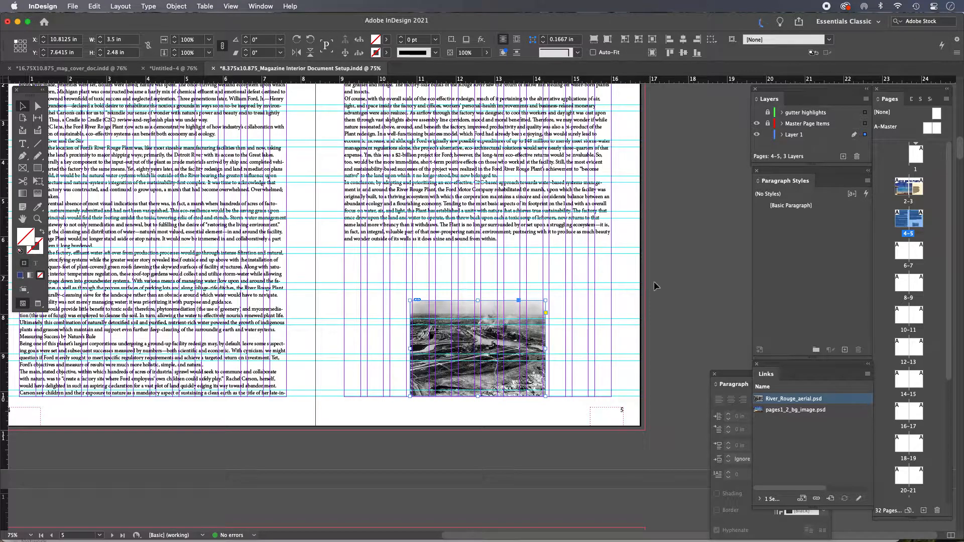
left_click(673, 281)
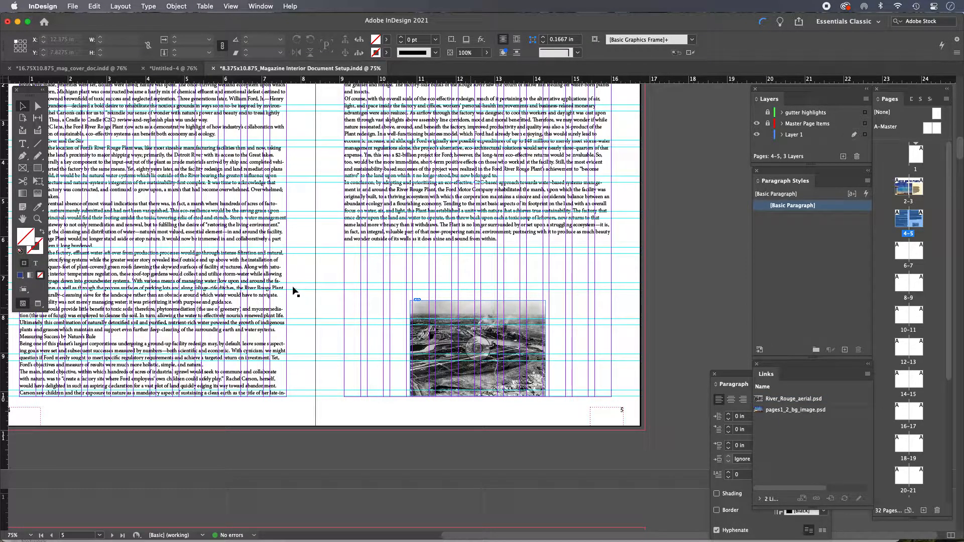
Try narrowing the page 4 text frame to a single column about 2.18 in wide, and undo the resize
scroll(417, 311, "left", 6)
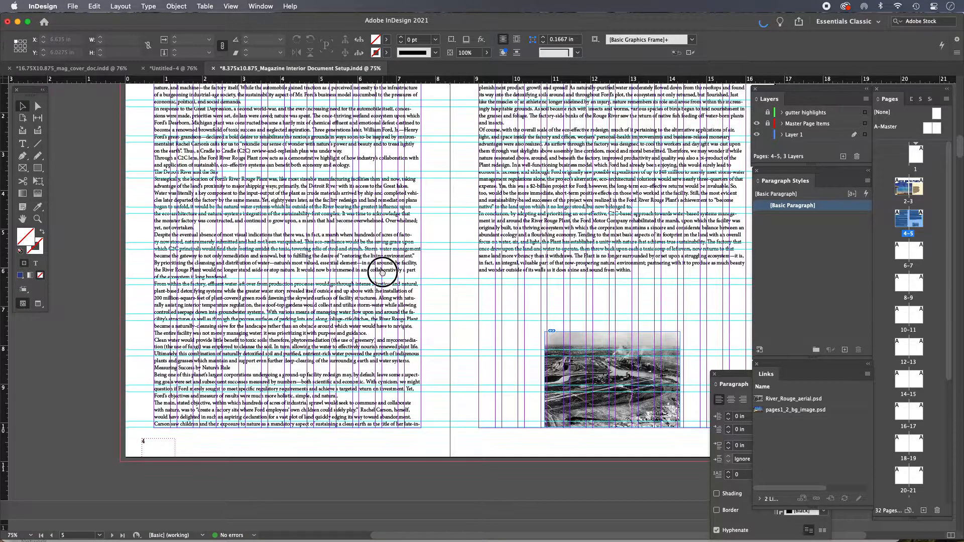
scroll(384, 267, "up", 5)
scroll(407, 294, "down", 2)
scroll(401, 286, "right", 1)
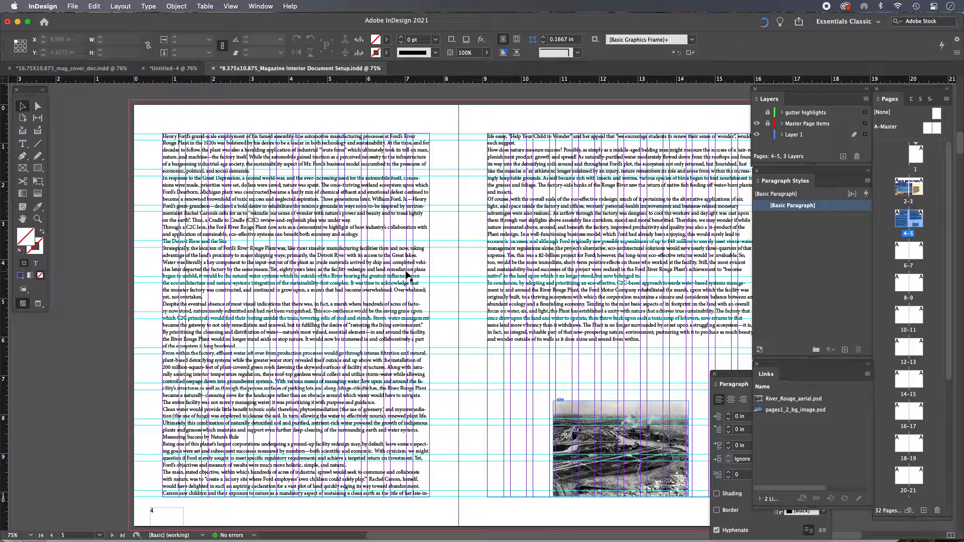
left_click(408, 276)
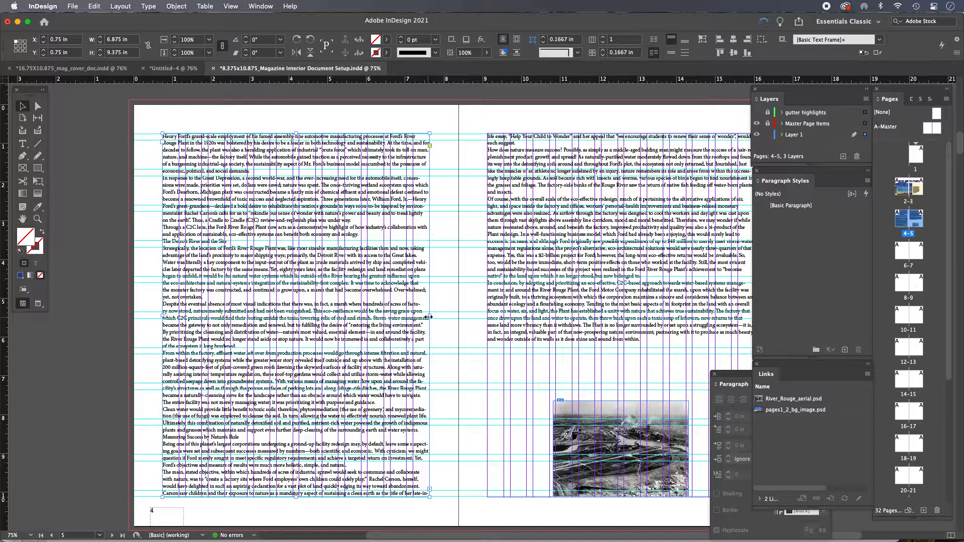
left_click_drag(428, 315, 247, 315)
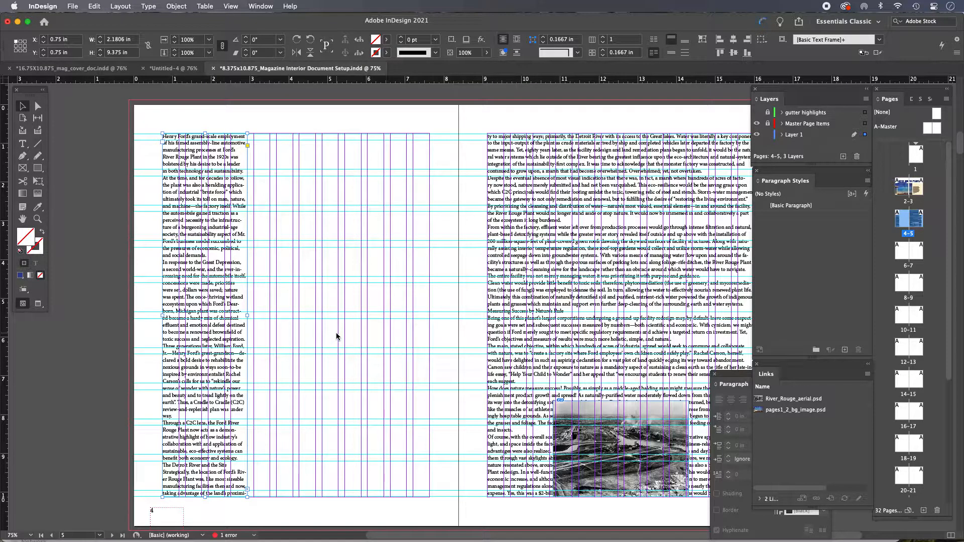
key("super+z")
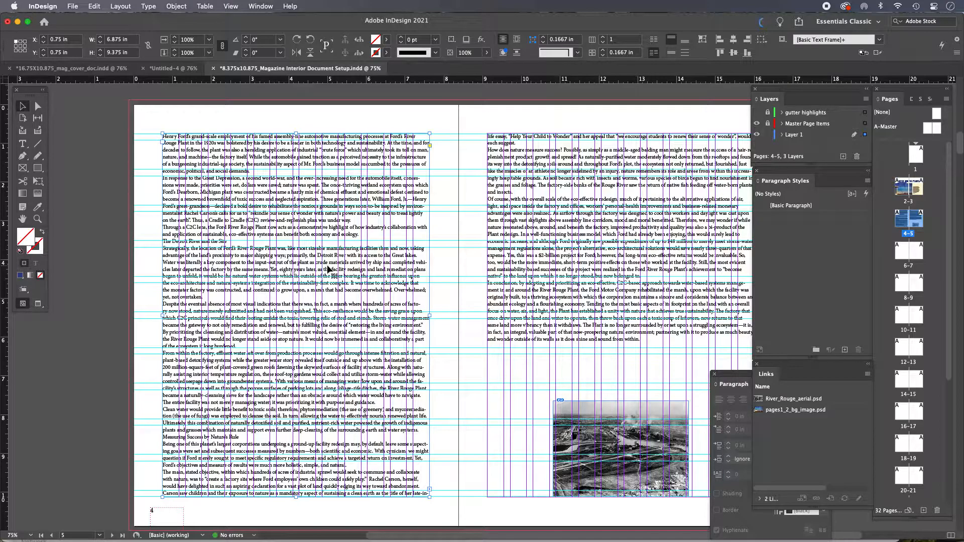
Divide the page 4 text frame into three fixed-number columns in Text Frame Options
key("super+b")
left_click_drag(224, 96, 347, 121)
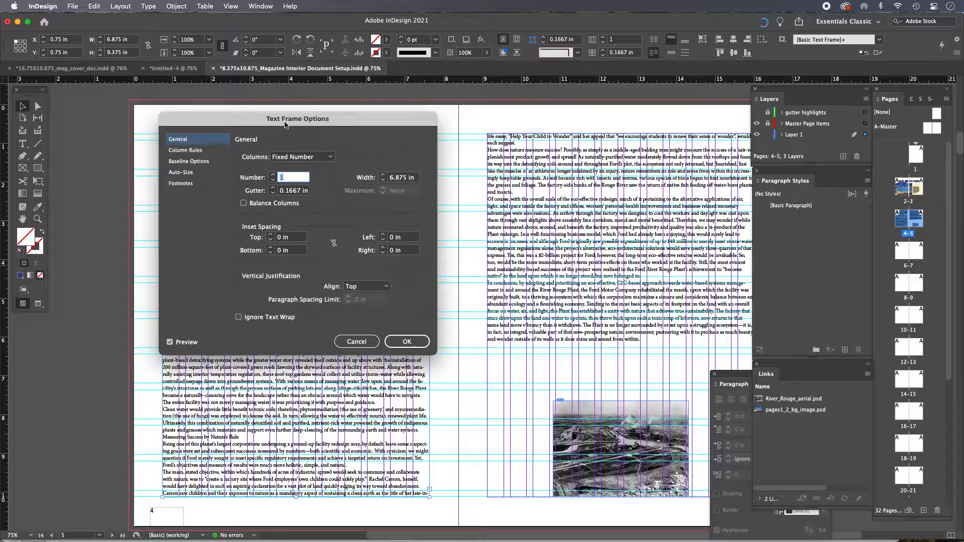
left_click_drag(330, 124, 629, 135)
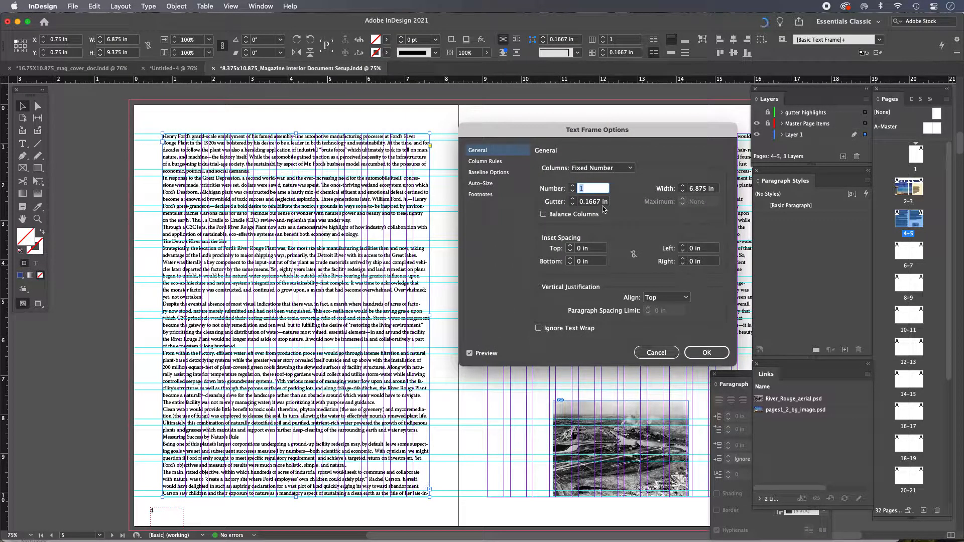
left_click(573, 187)
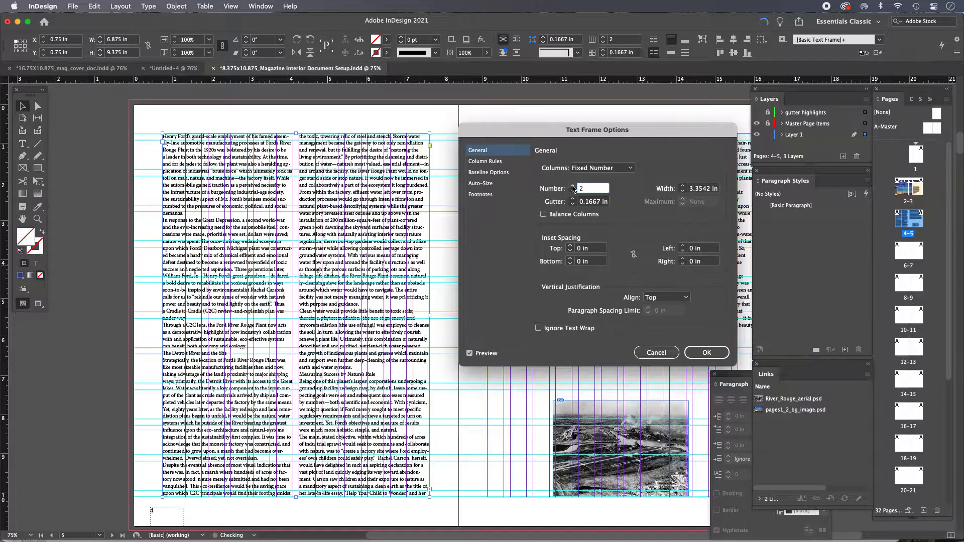
left_click(572, 186)
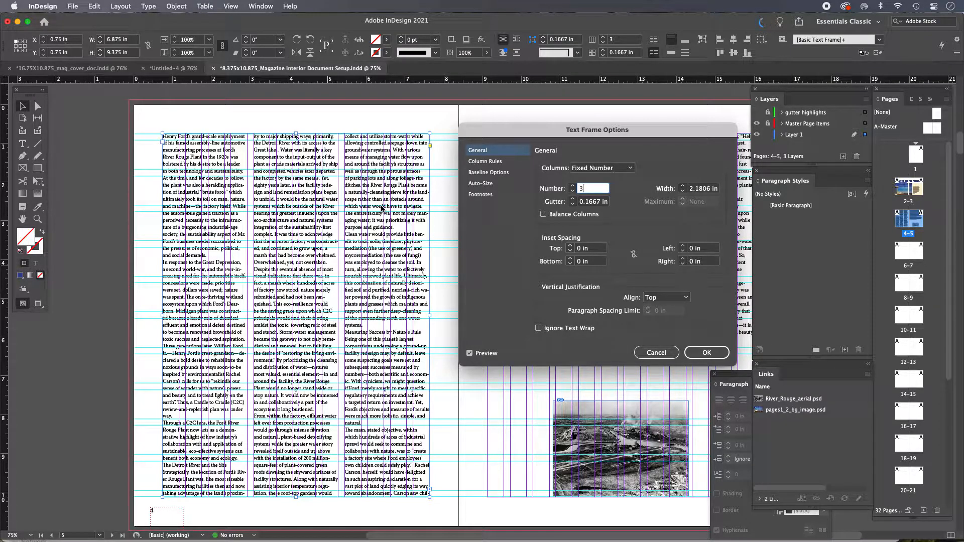
left_click(710, 354)
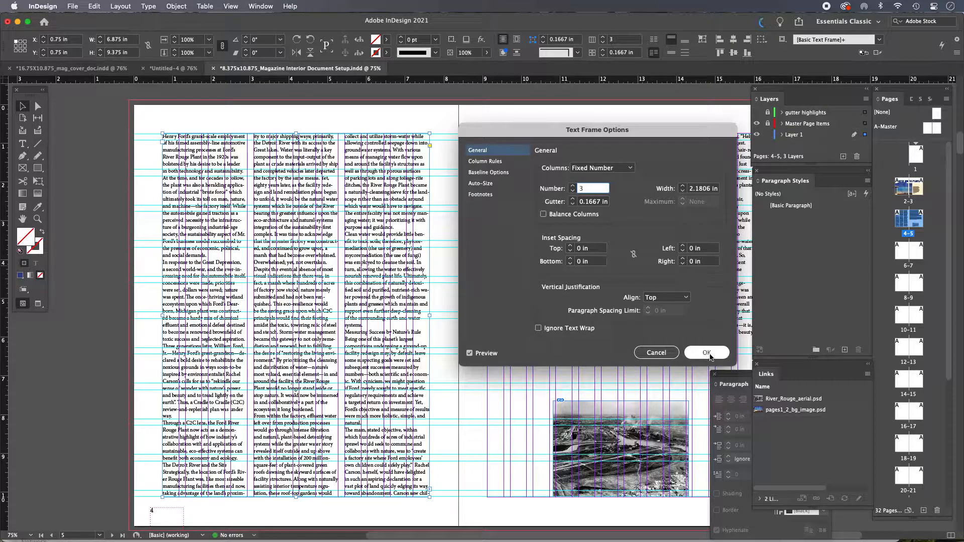
Divide the page 5 text frame into three fixed-number columns in Text Frame Options
left_click(610, 268)
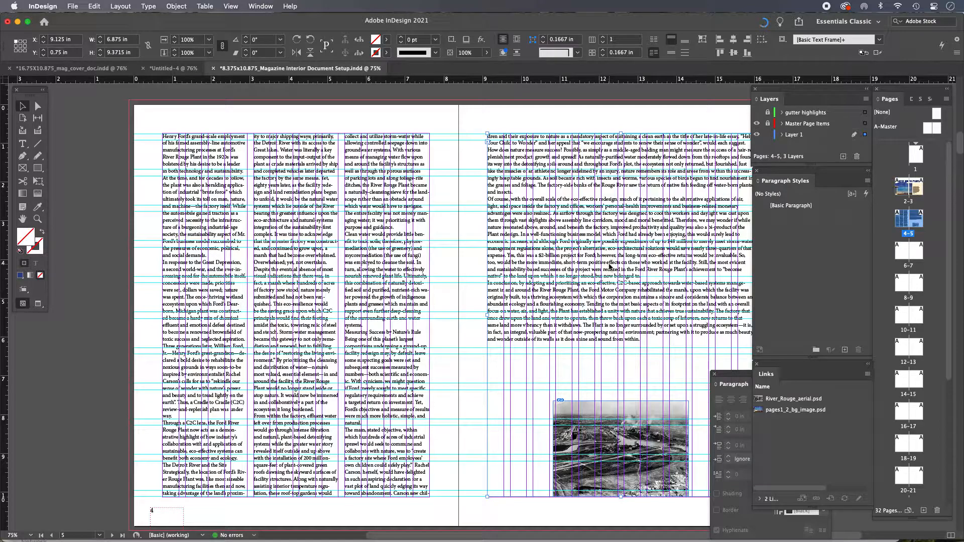
key("super+b")
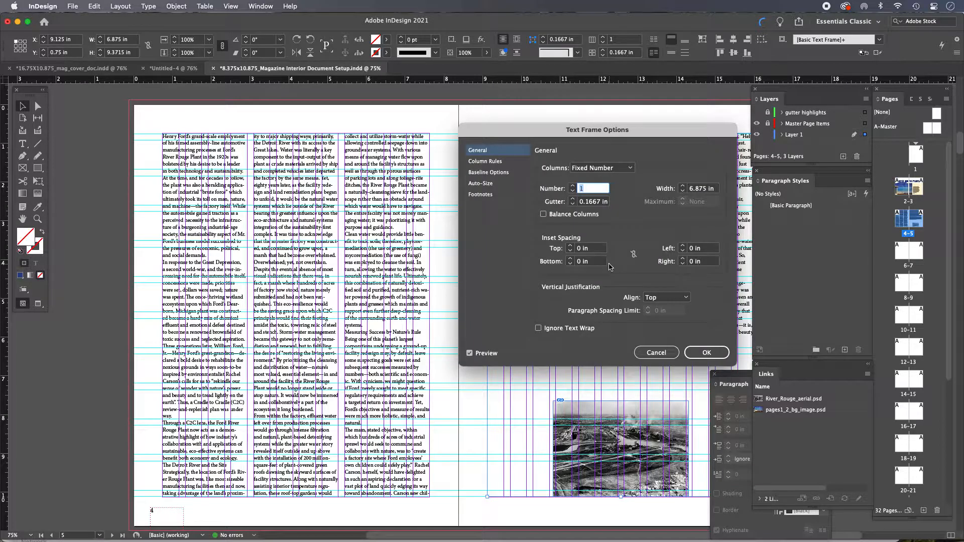
left_click(573, 185)
left_click(573, 185)
left_click(716, 351)
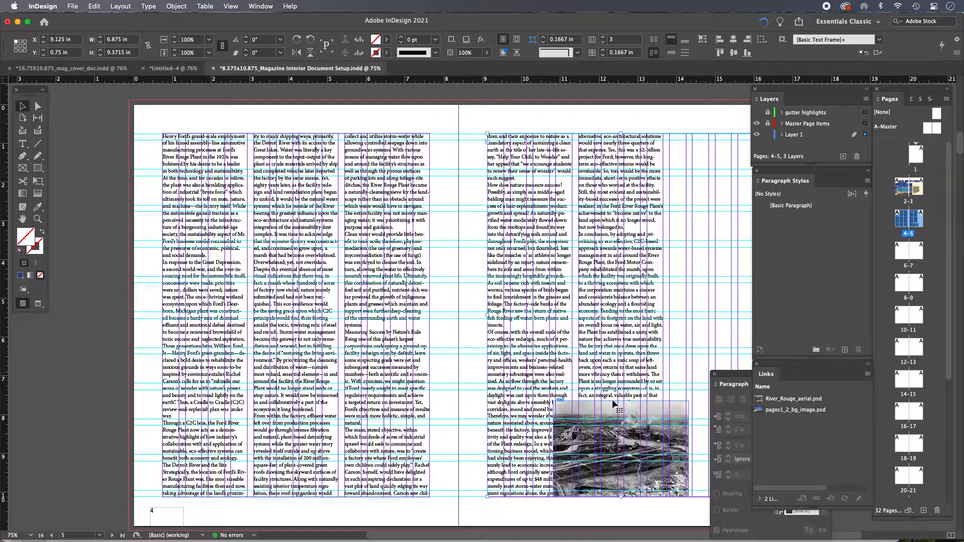
Shorten the page 5 text frame to about 6.21 in high so it ends above the aerial image, and preview the spread without guides
left_click_drag(621, 498, 622, 375)
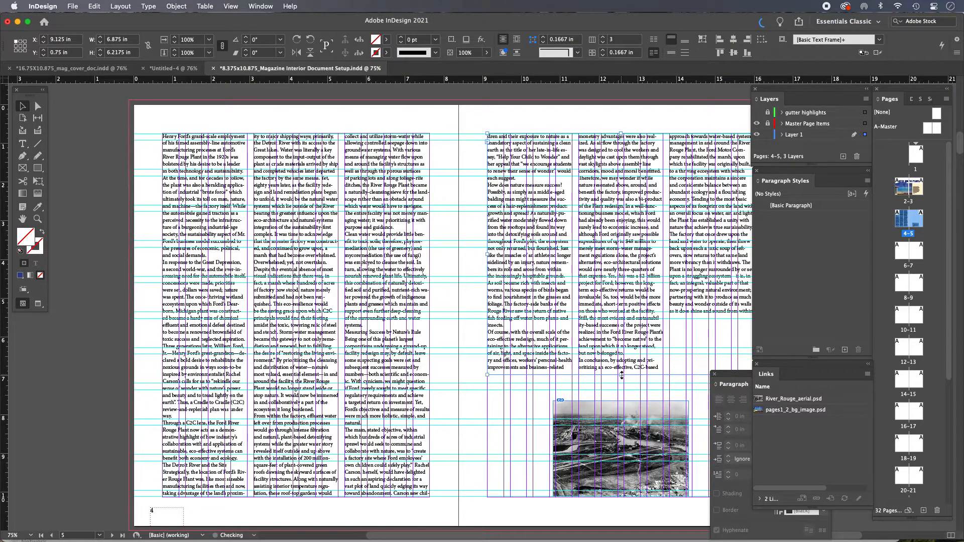
left_click(415, 90)
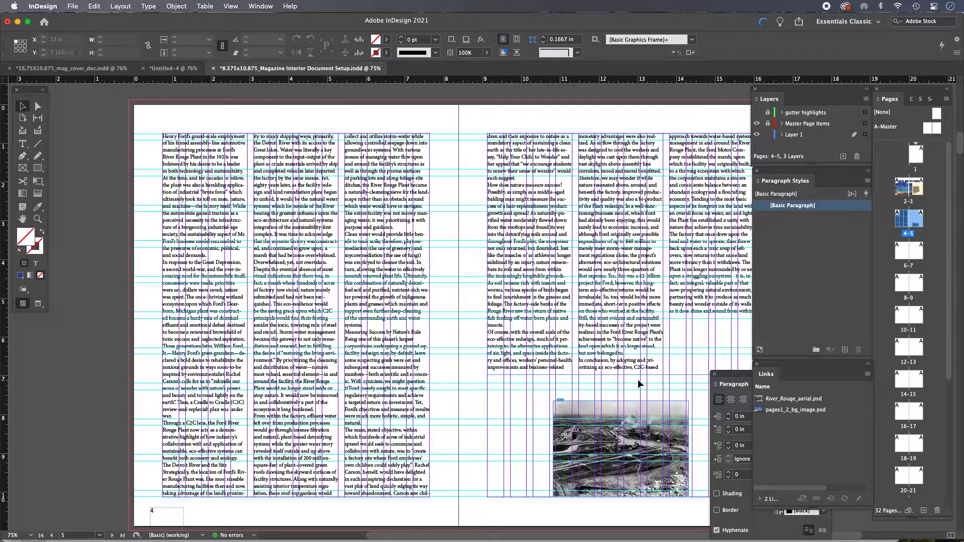
scroll(609, 366, "right", 5)
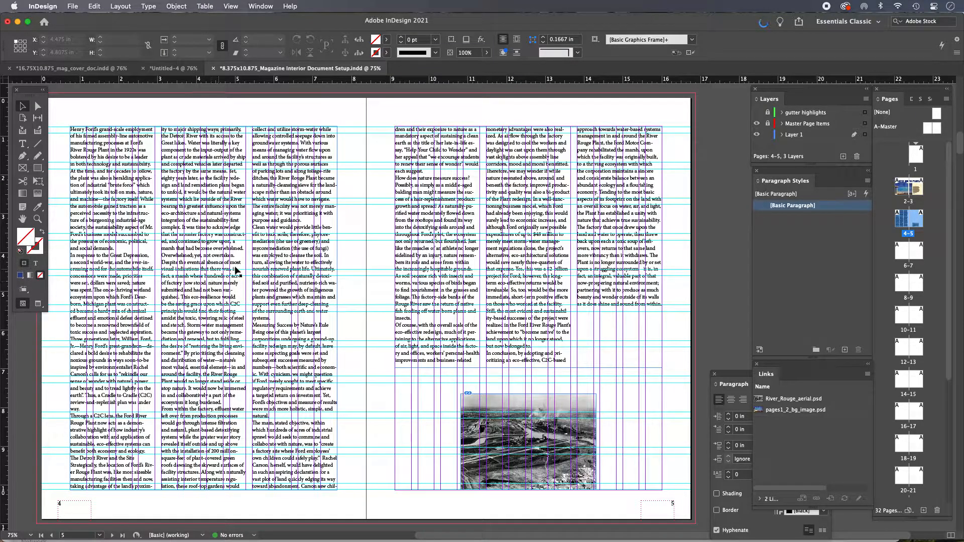
left_click_drag(249, 283, 353, 300)
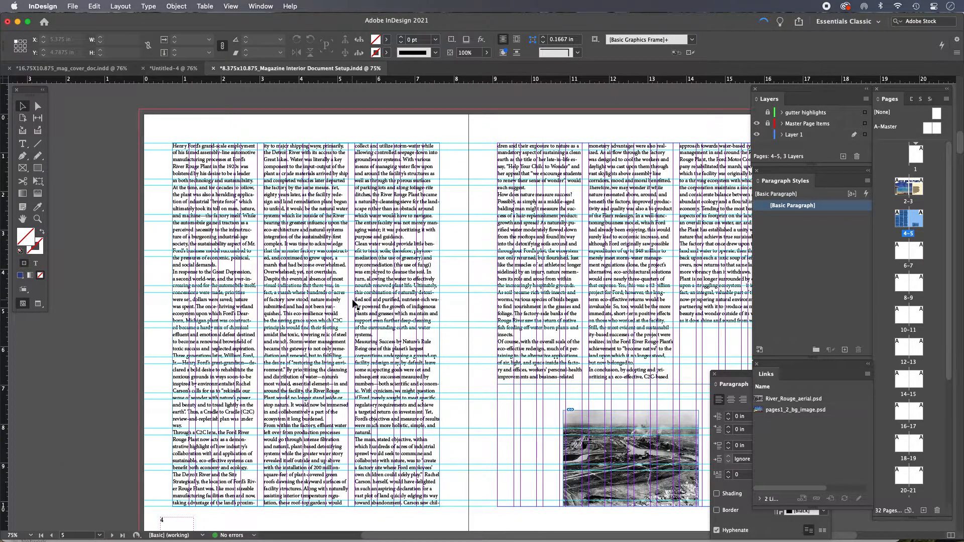
key("w")
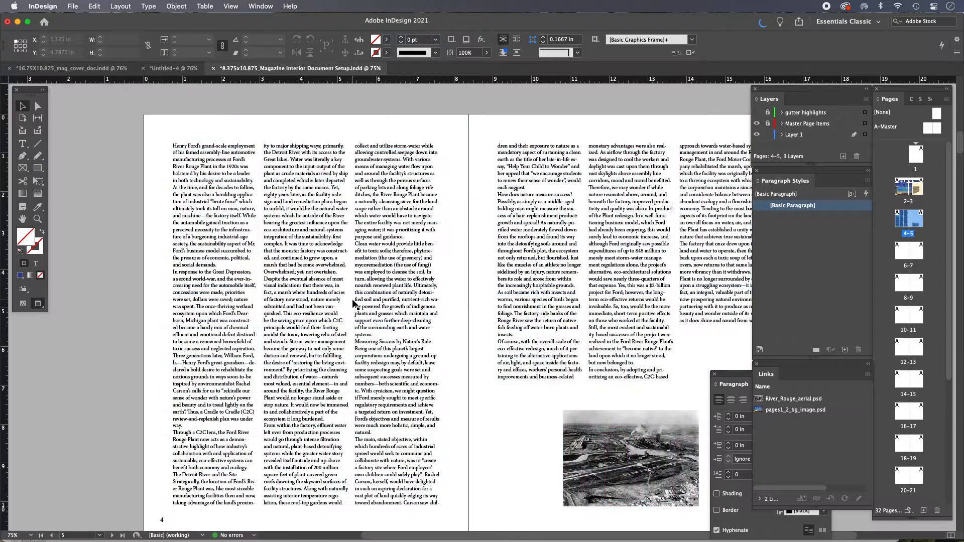
Justify all the article text on pages 4-5 with the last line of each paragraph aligned left, and check both pages
left_click(239, 220)
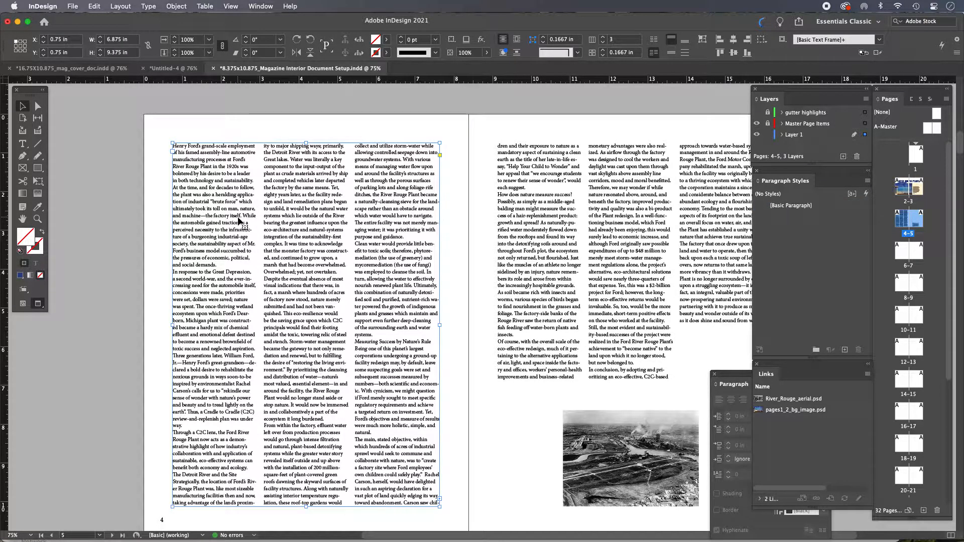
left_click(71, 121)
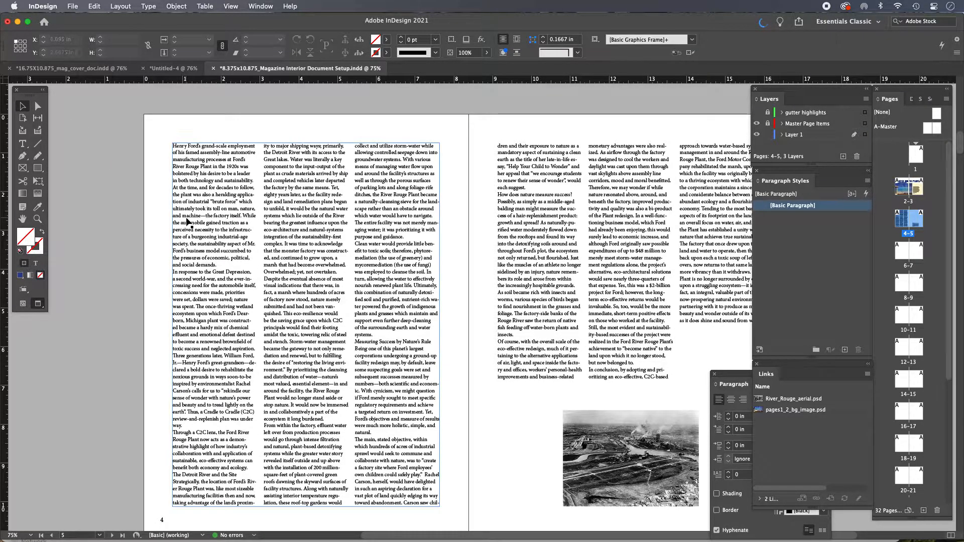
double_click(222, 227)
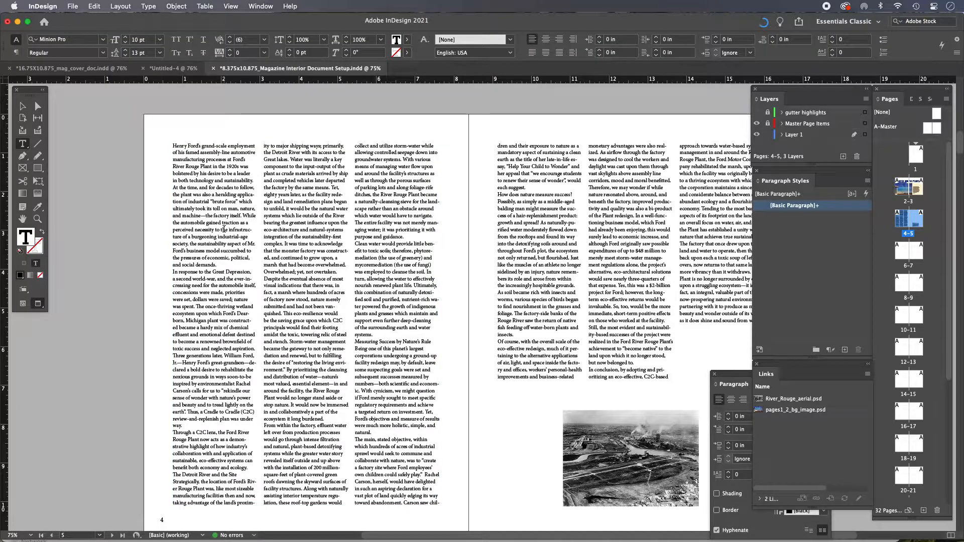
key("super+a")
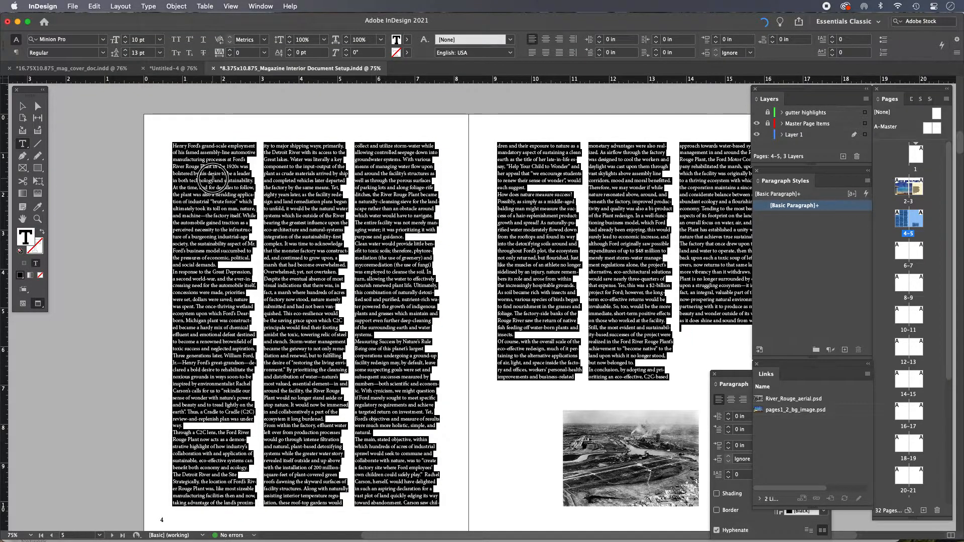
left_click(230, 195)
key("super+a")
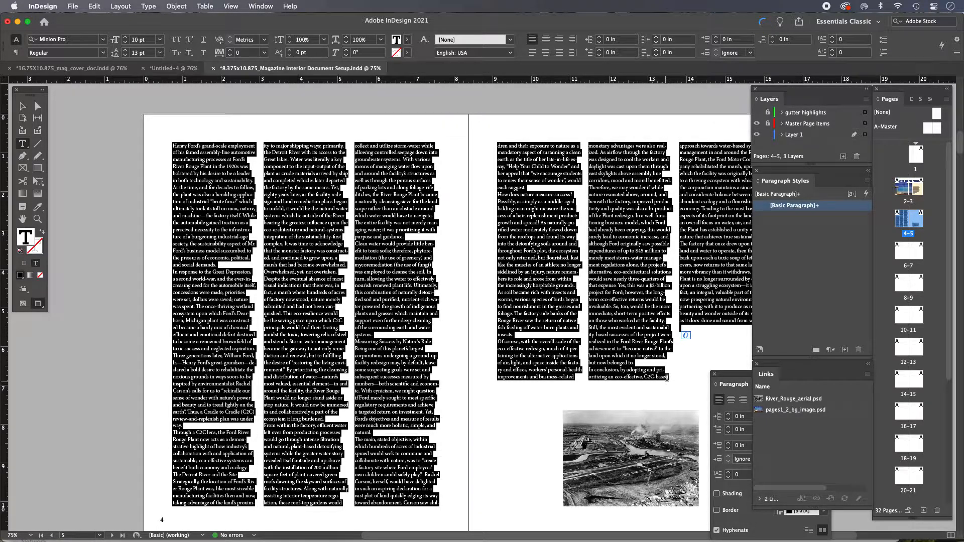
left_click(532, 53)
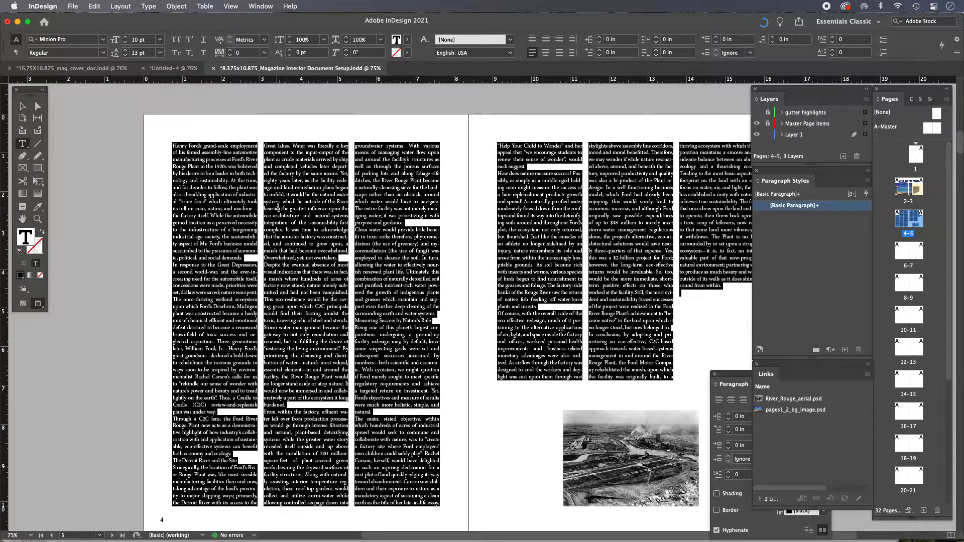
left_click(23, 109)
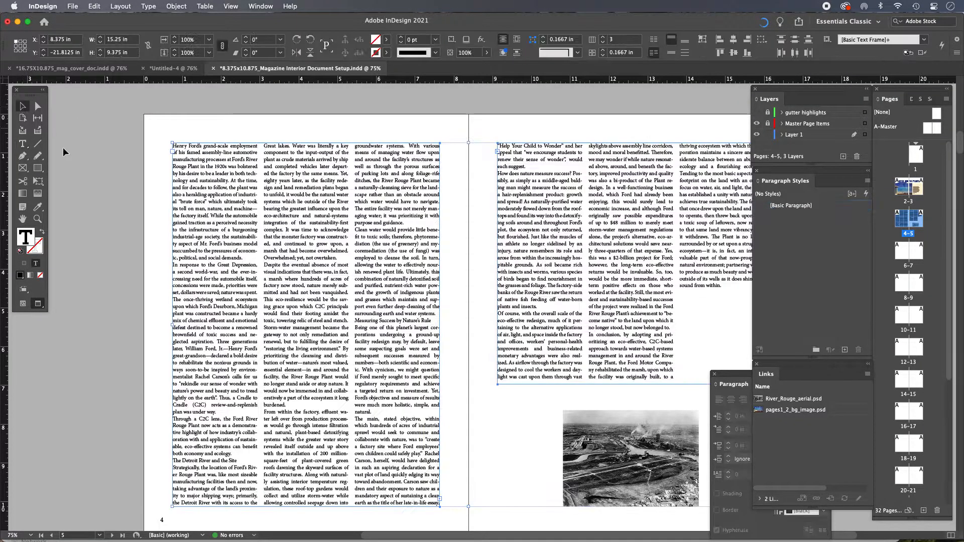
left_click(99, 174)
left_click_drag(574, 266, 448, 260)
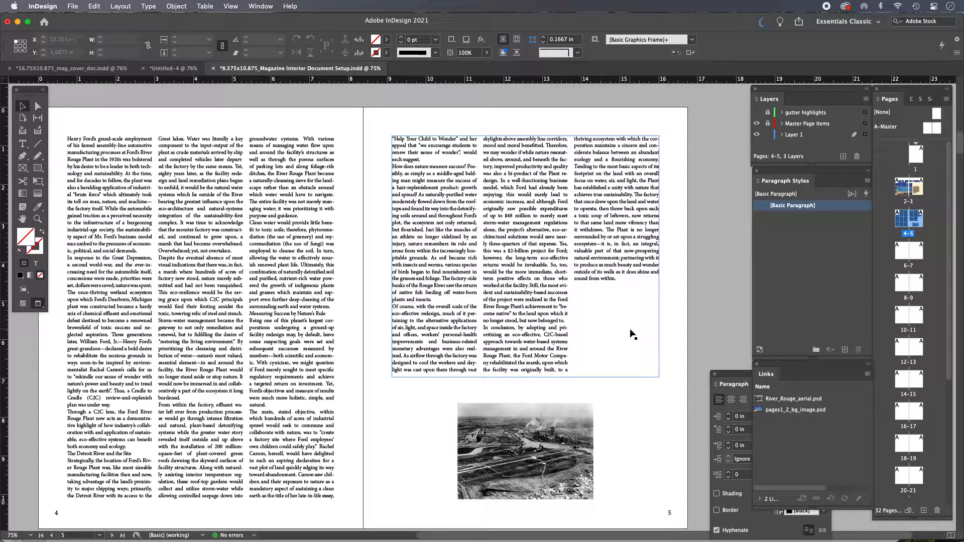
left_click_drag(259, 312, 384, 310)
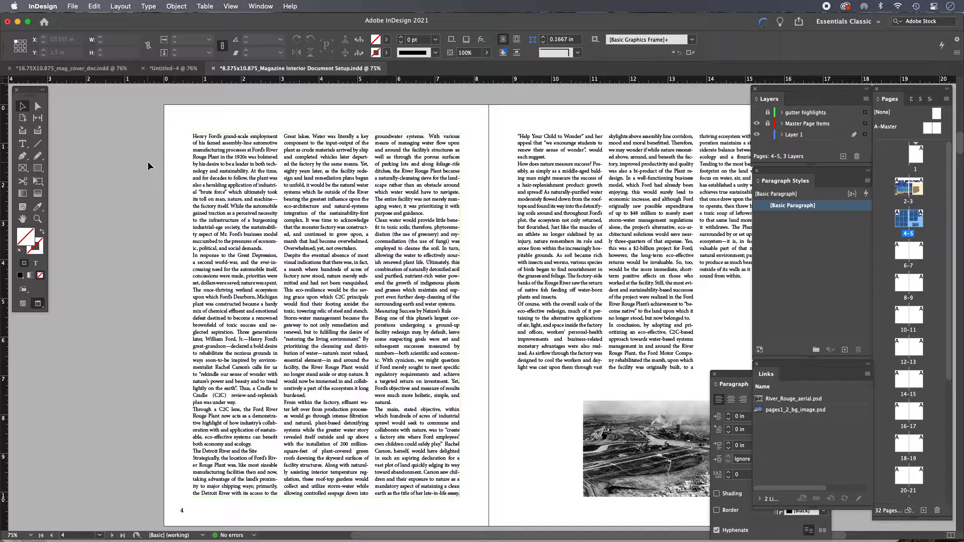
Show the guides again and select the whole article to check its Align to Baseline Grid setting
key("w")
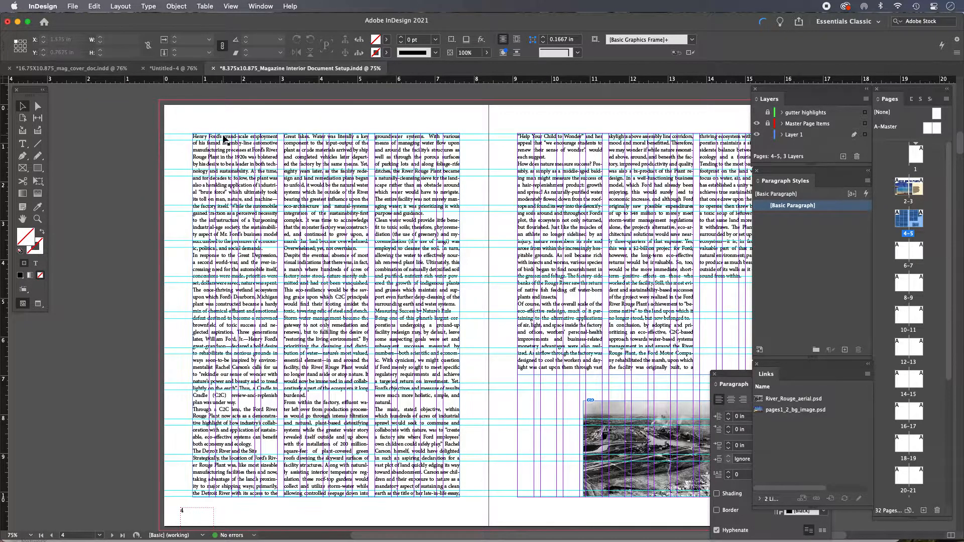
double_click(383, 190)
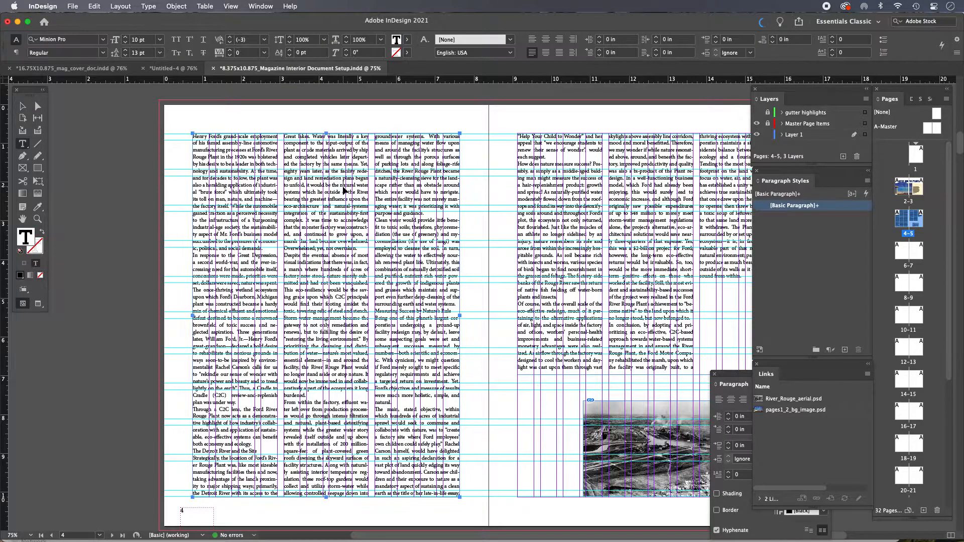
key("super+a")
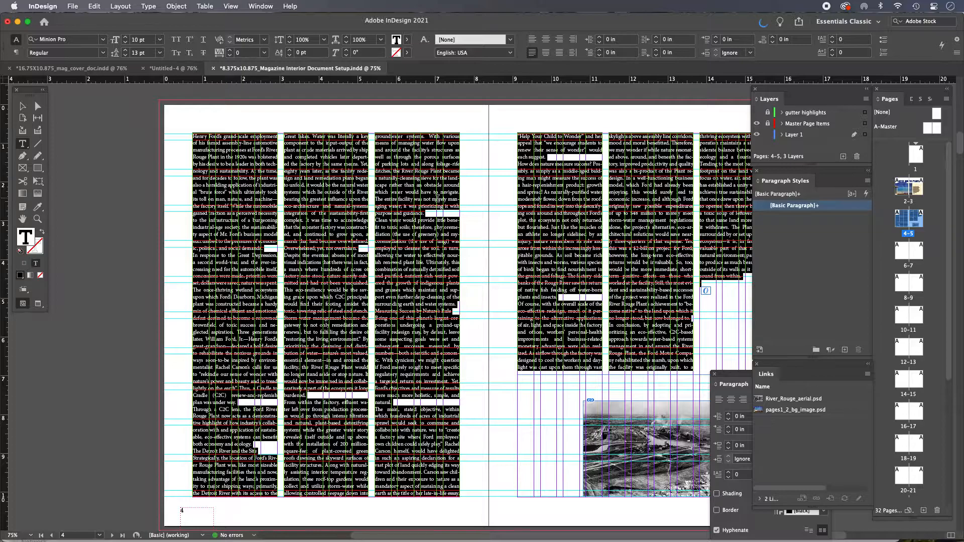
left_click(16, 52)
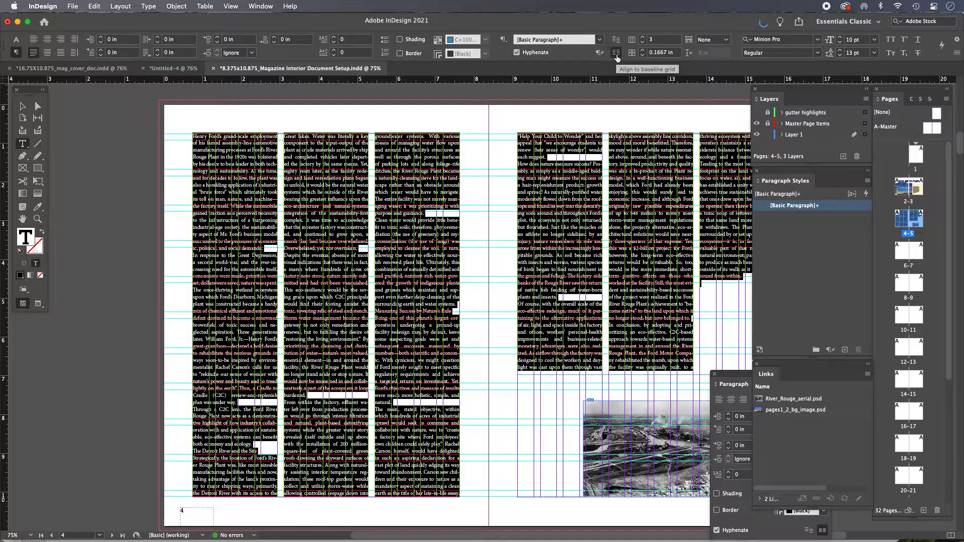
Show the baseline grid and examine how the text lines sit on it across the columns of both pages
left_click(230, 6)
mouse_move(251, 225)
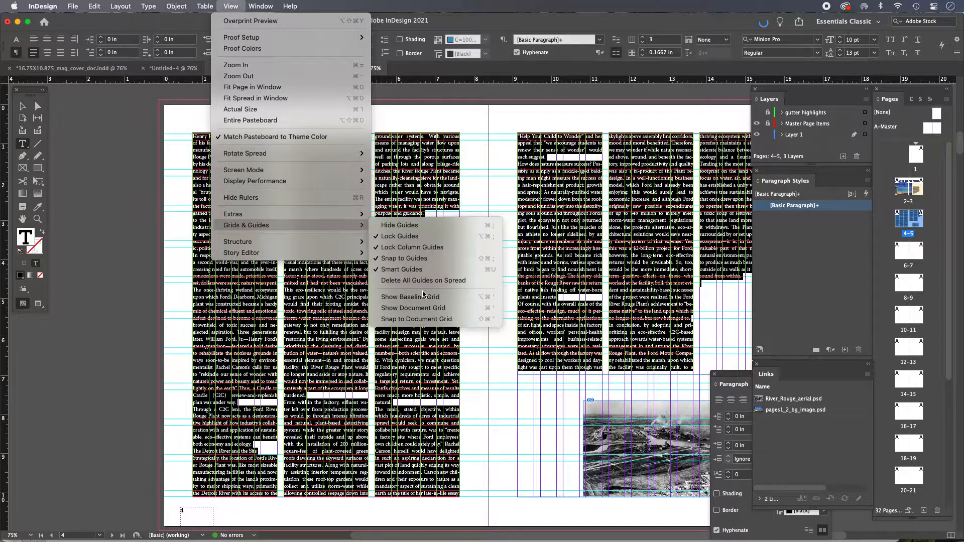
left_click(425, 300)
left_click(22, 107)
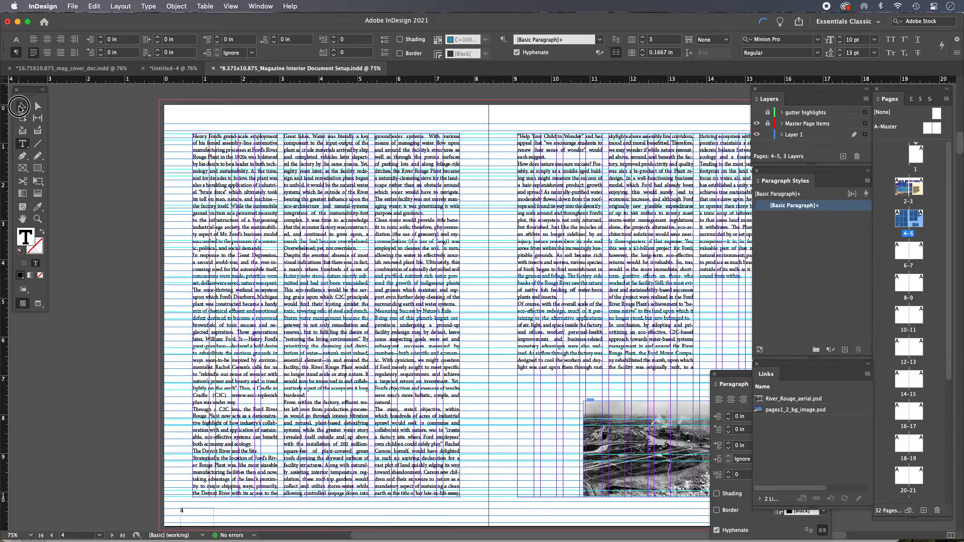
left_click(87, 130)
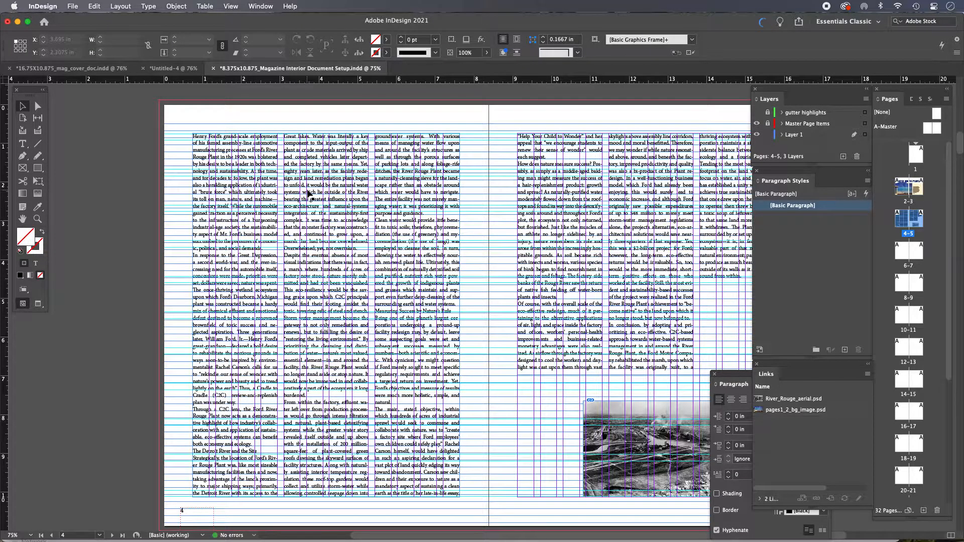
left_click_drag(157, 119, 428, 308)
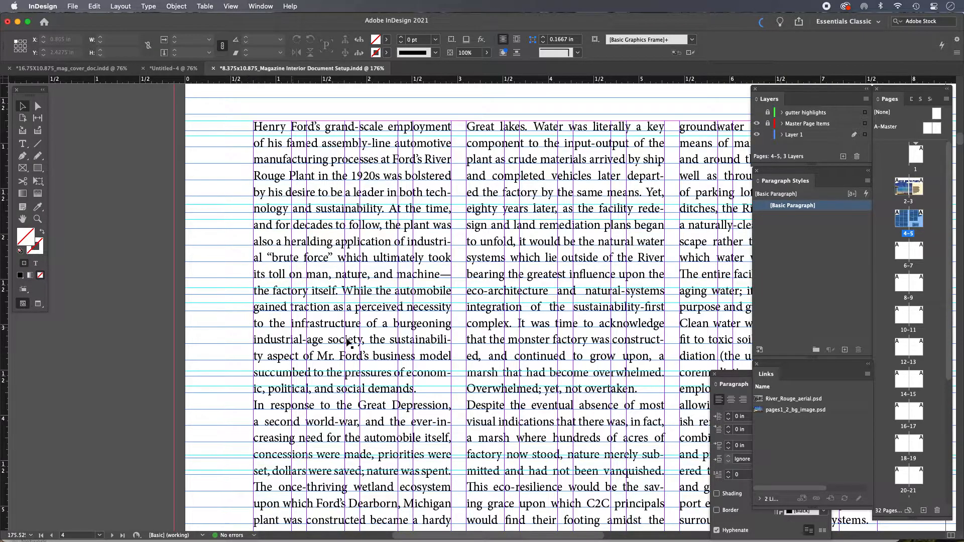
left_click_drag(614, 274, 303, 278)
left_click_drag(651, 280, 293, 284)
mouse_move(448, 276)
left_mouse_down()
mouse_move(360, 282)
mouse_move(449, 279)
left_mouse_up()
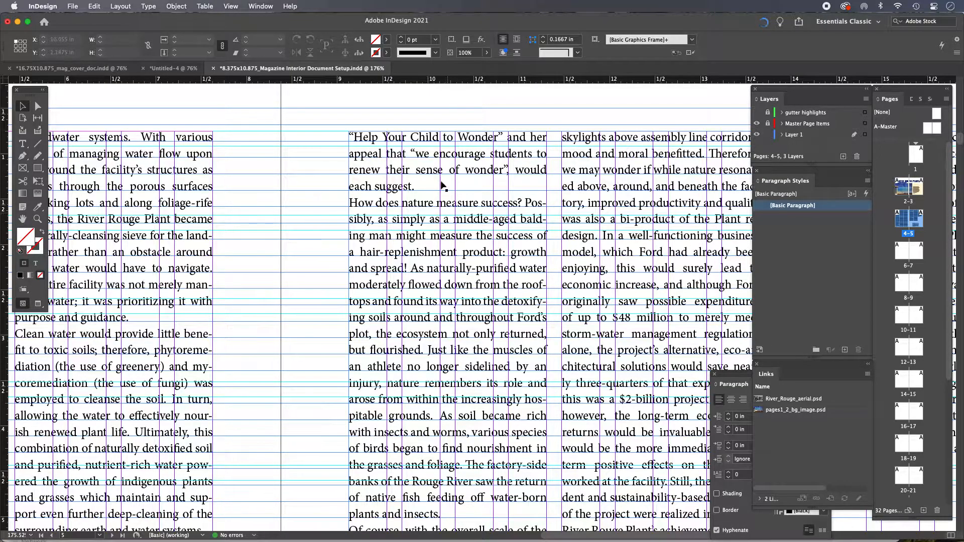
left_click(330, 225, "alt+super")
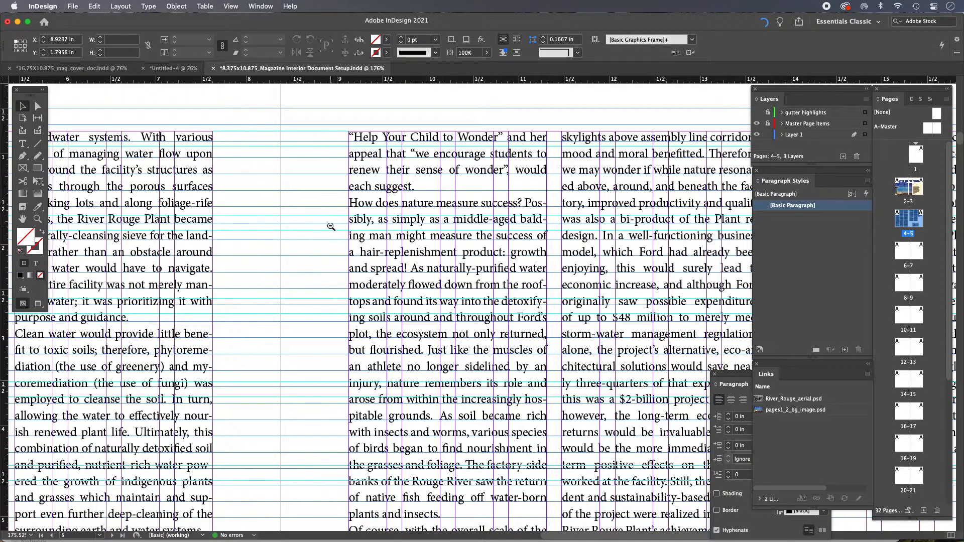
left_click(330, 225, "alt+super")
left_click(468, 328, "alt+super")
left_click_drag(479, 364, 482, 220)
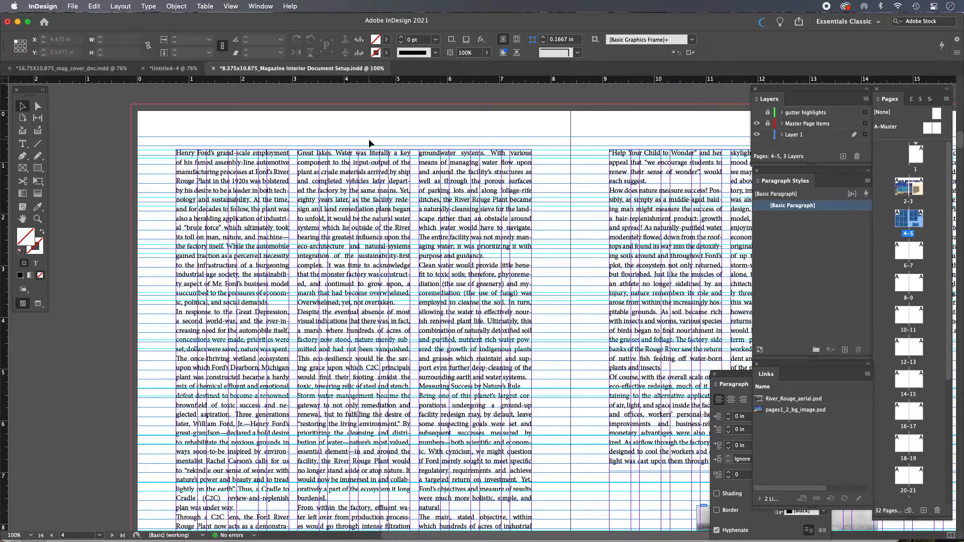
Hide the baseline grid
left_click(231, 6)
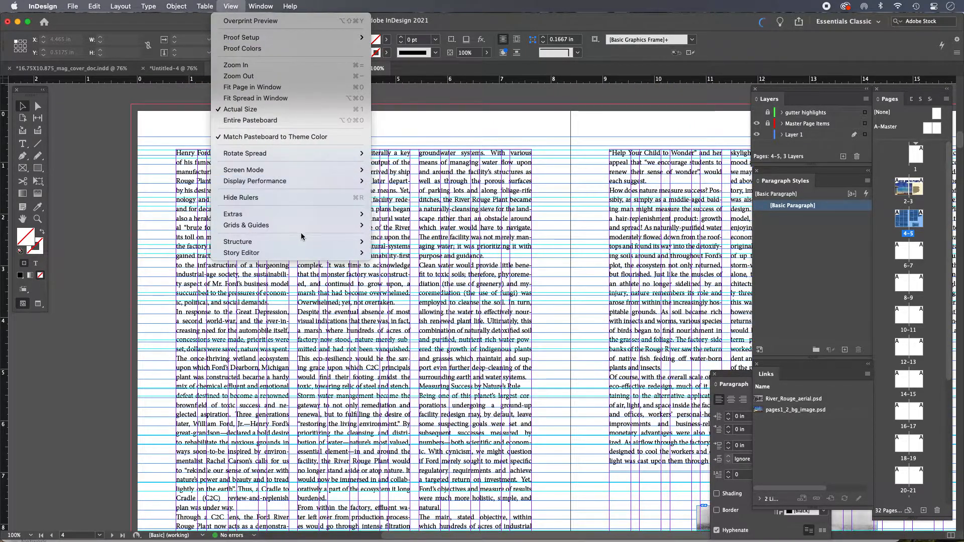
mouse_move(302, 230)
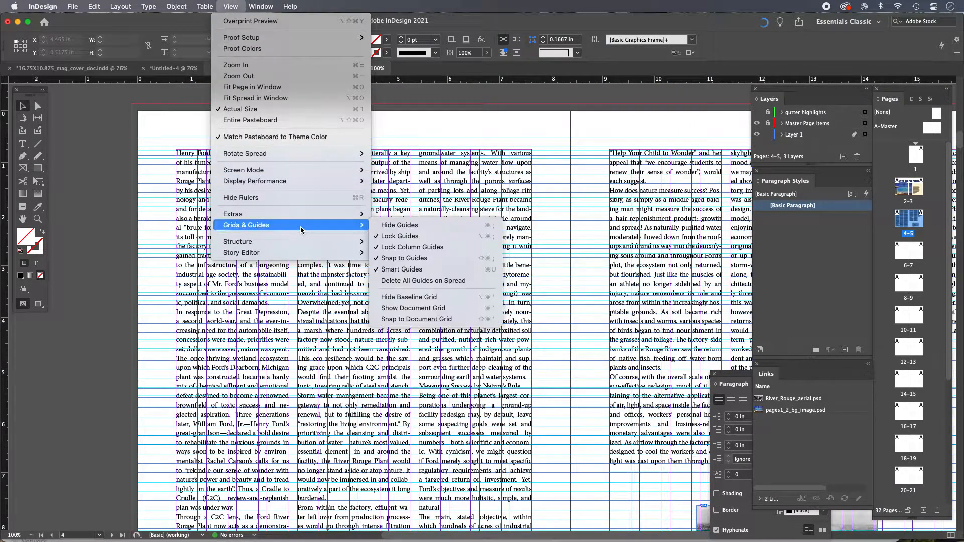
left_click(422, 297)
Try moving the page 4 text frame to about X 1.63 in, Y 1.84 in, and undo the move
left_click_drag(193, 161, 245, 223)
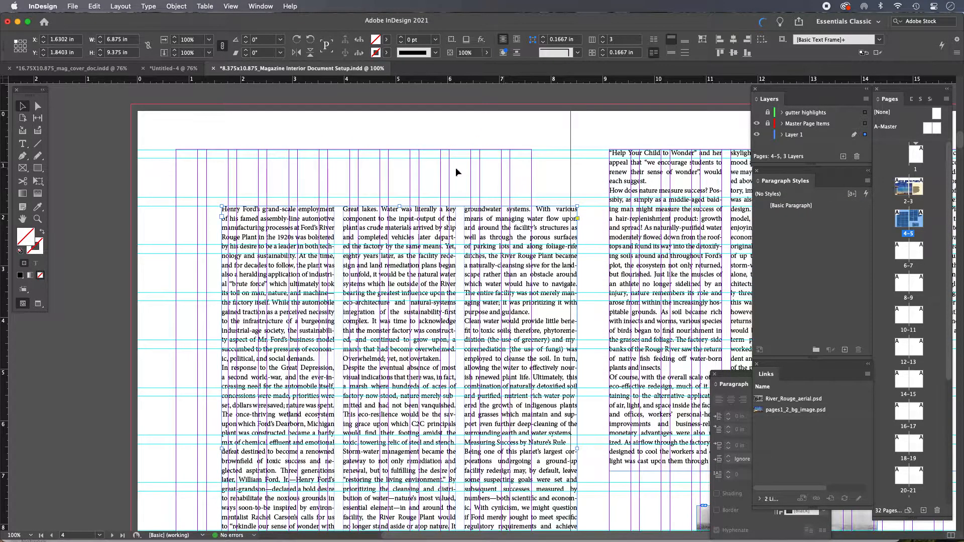
key("super+z")
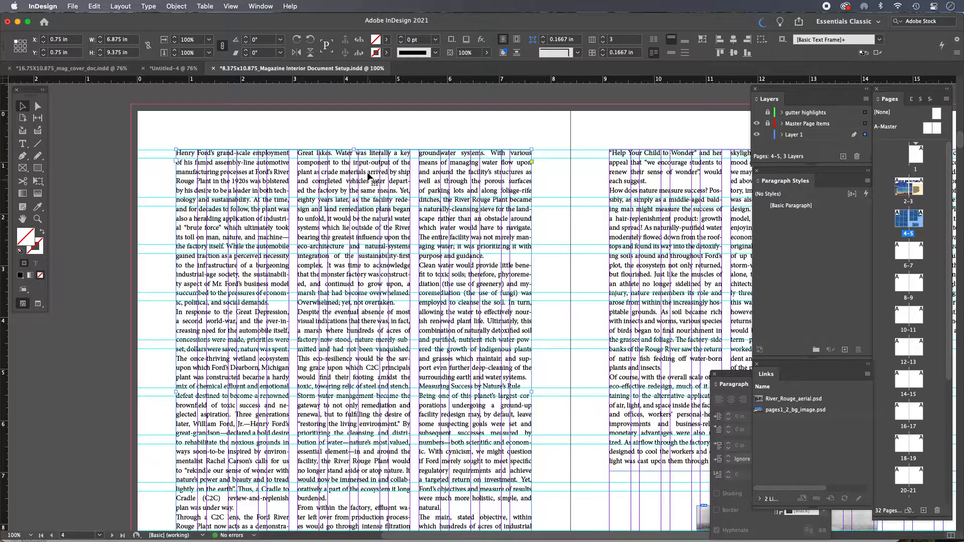
left_click_drag(413, 288, 360, 249)
left_click_drag(425, 278, 418, 331)
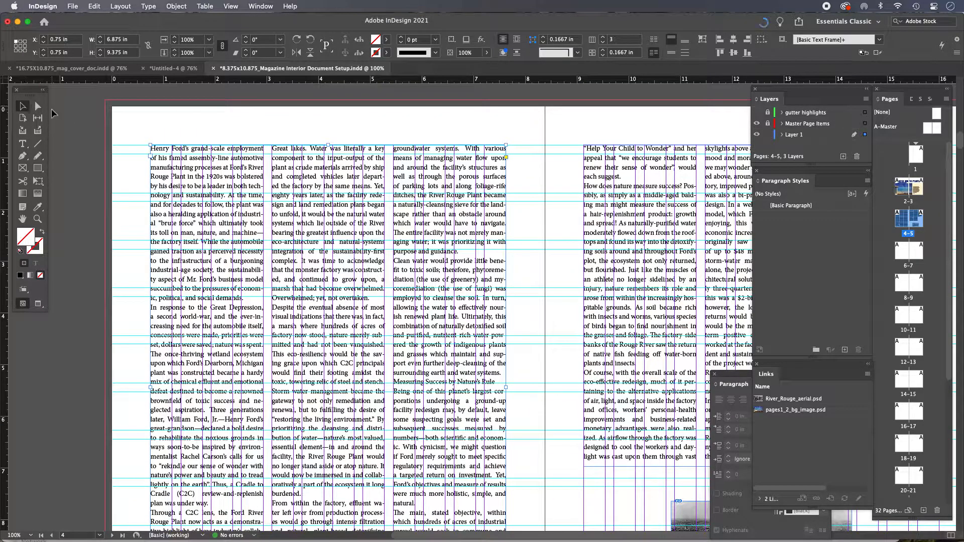
left_click(53, 113)
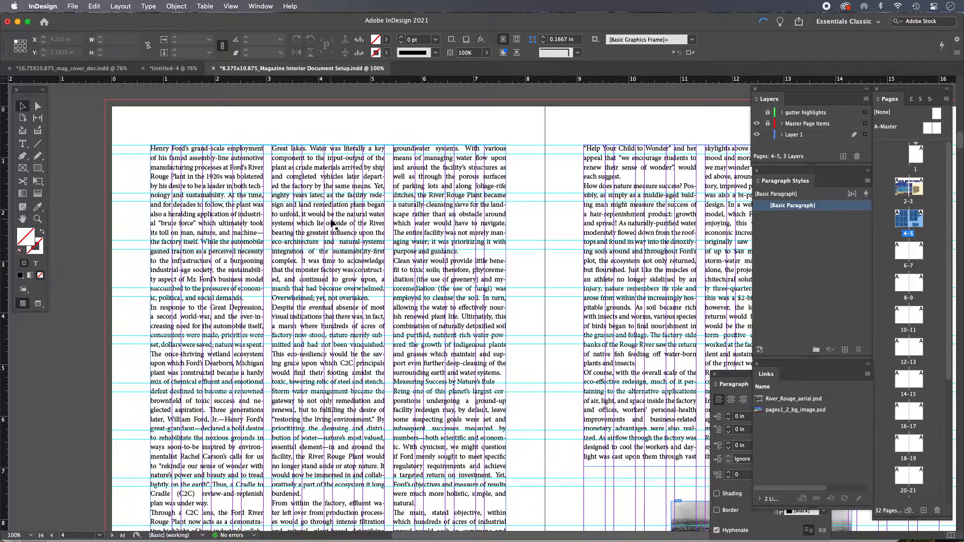
Turn off hyphenation for all the article text on pages 4-5
left_click(388, 267, "alt+super")
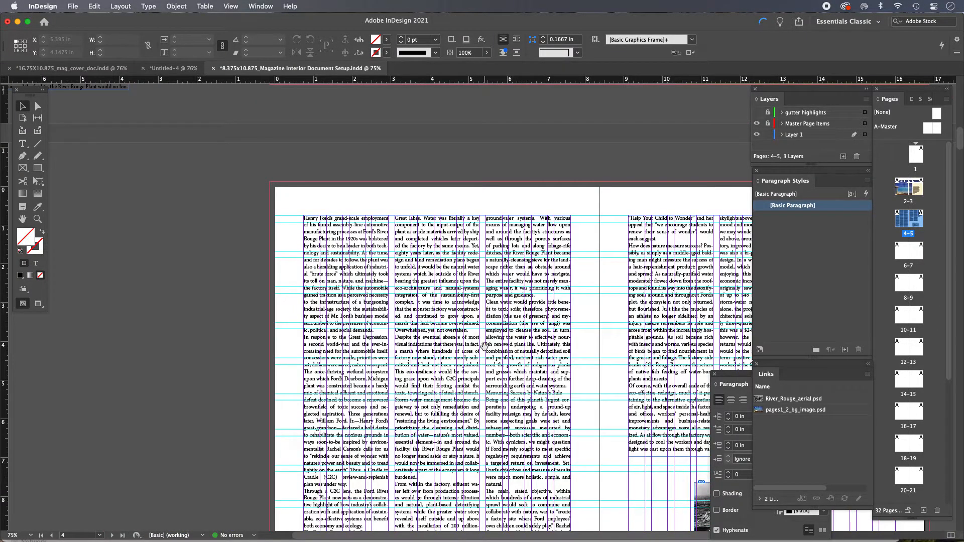
left_click_drag(485, 347, 280, 269)
double_click(321, 262)
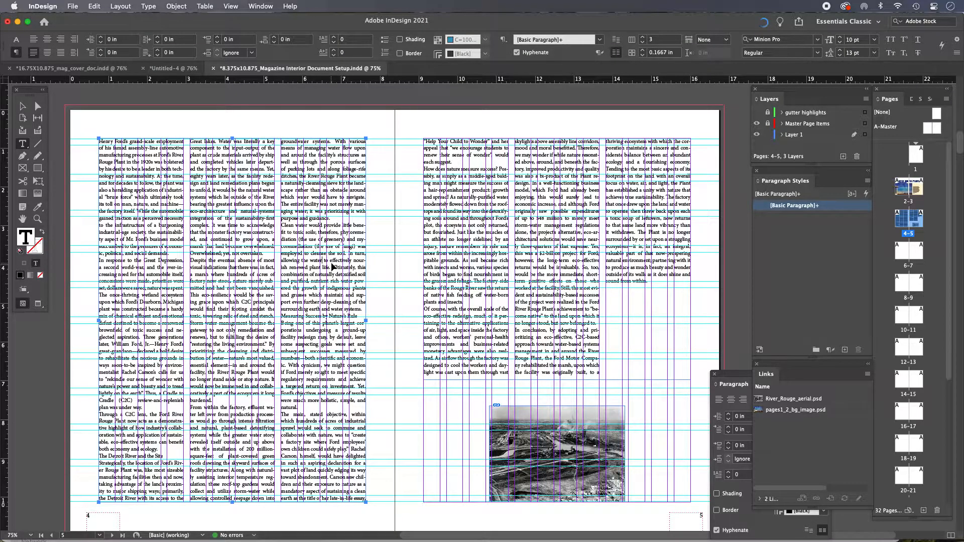
key("super+a")
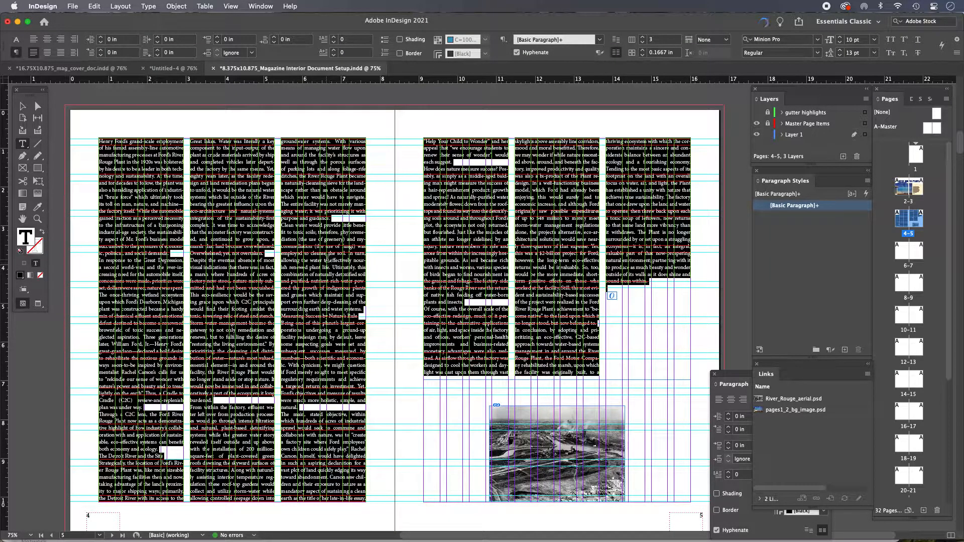
left_click(731, 378)
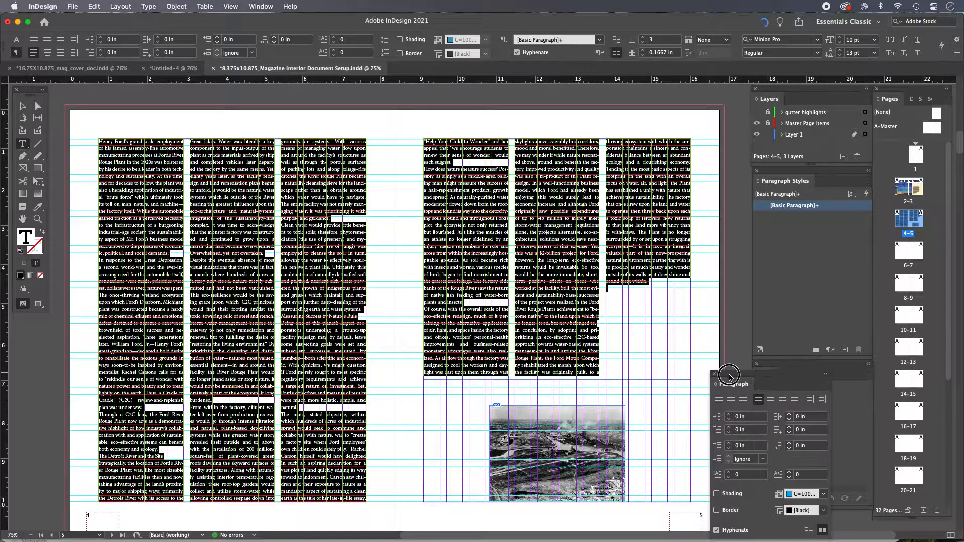
left_click_drag(744, 378, 738, 234)
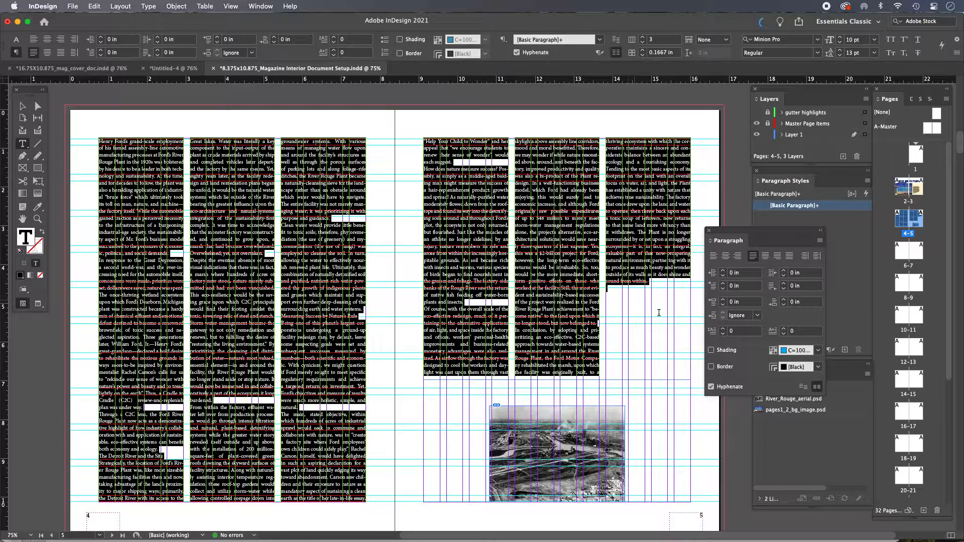
left_click(711, 387)
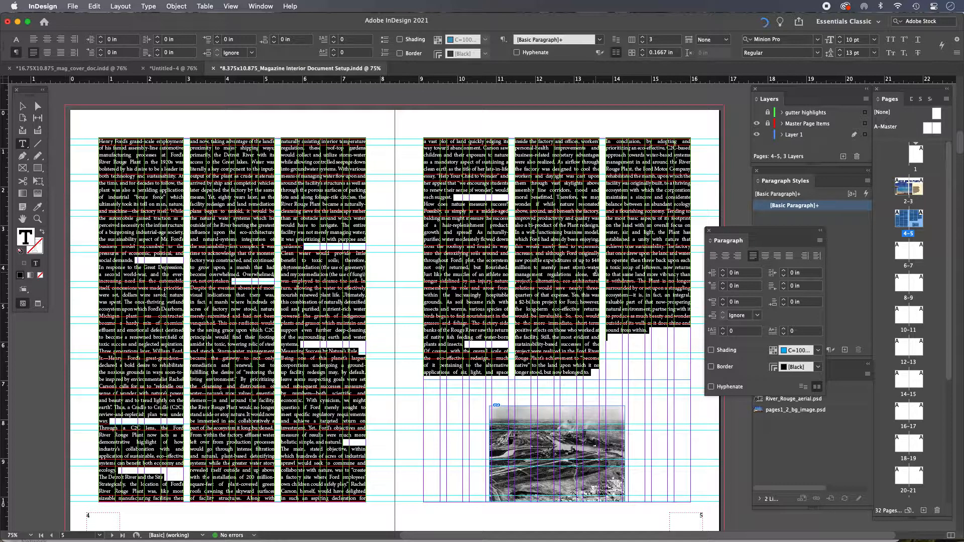
Open the Justification settings for the selected article text and set the letter spacing to minimum -3% and maximum 3%
left_click(820, 243)
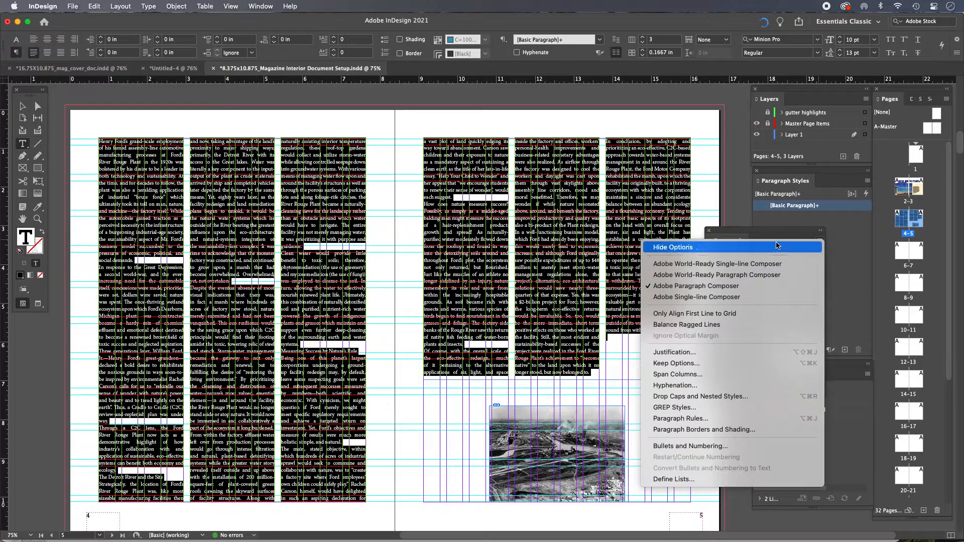
left_click(820, 243)
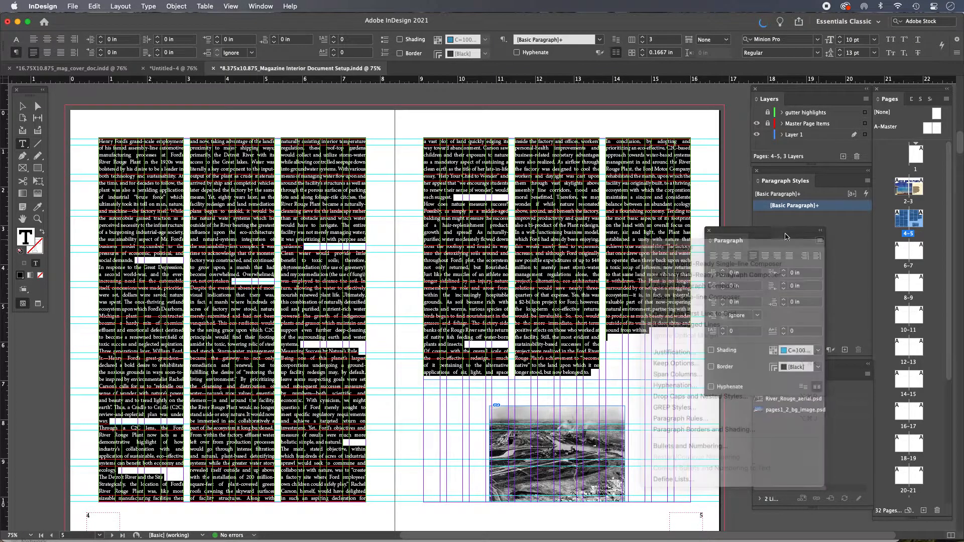
left_click(820, 243)
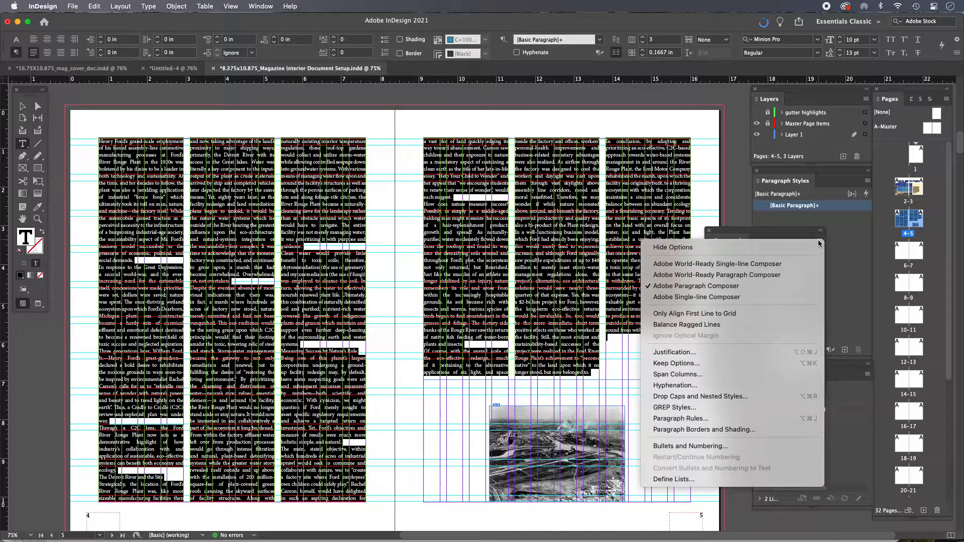
left_click(720, 358)
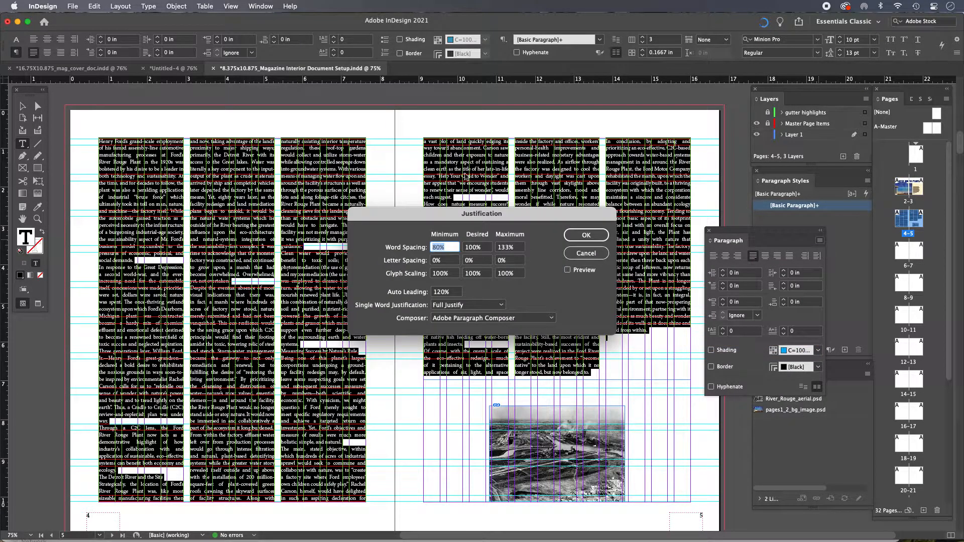
left_click_drag(421, 217, 483, 389)
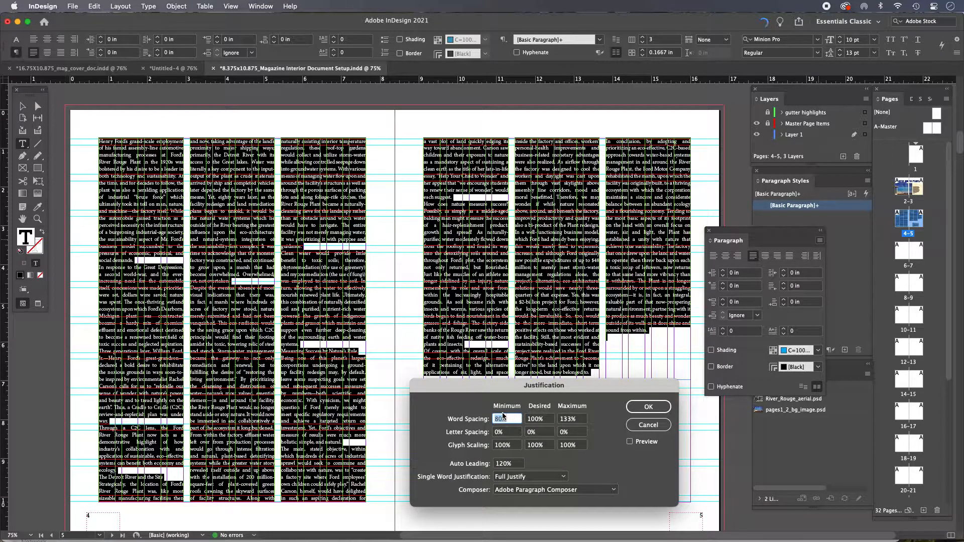
left_click_drag(596, 386, 567, 116)
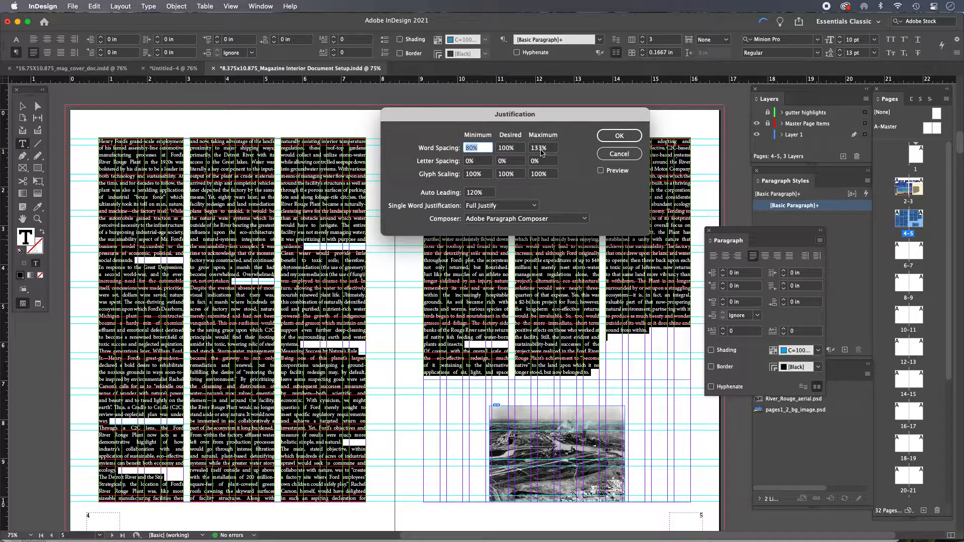
left_click(521, 150)
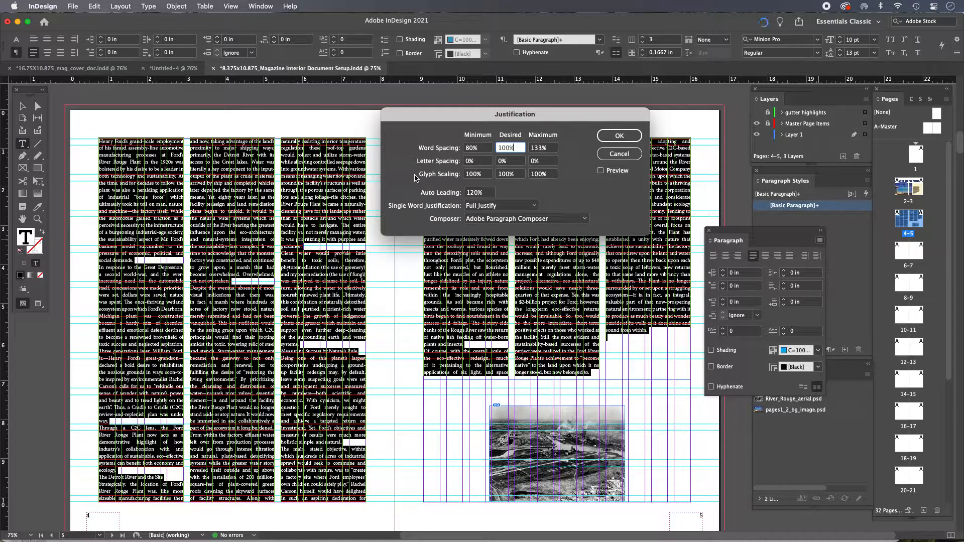
left_click_drag(472, 114, 468, 143)
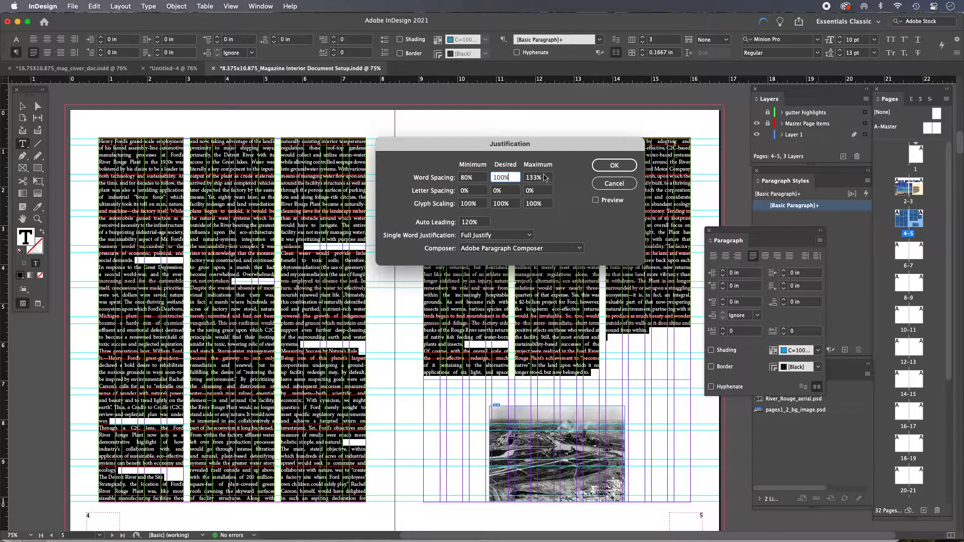
left_click(466, 191)
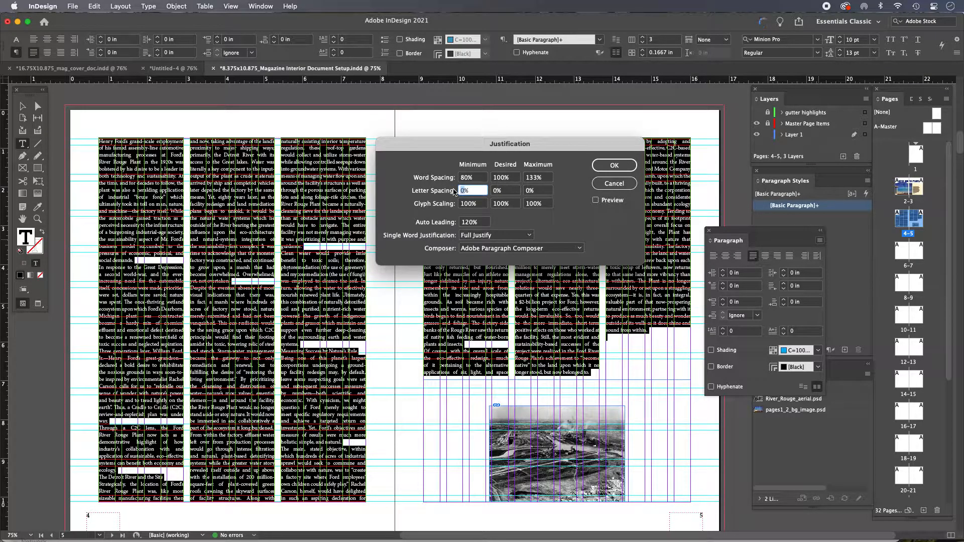
type("-3")
left_click(532, 191)
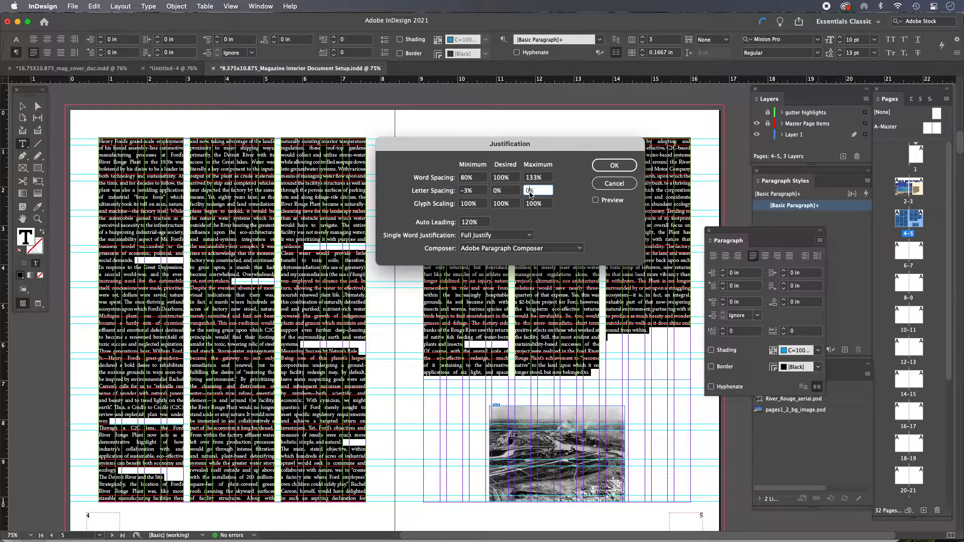
left_click_drag(530, 193, 519, 193)
type("3")
Set the glyph scaling to minimum 97% and maximum 103% in the Justification settings
left_click(483, 205)
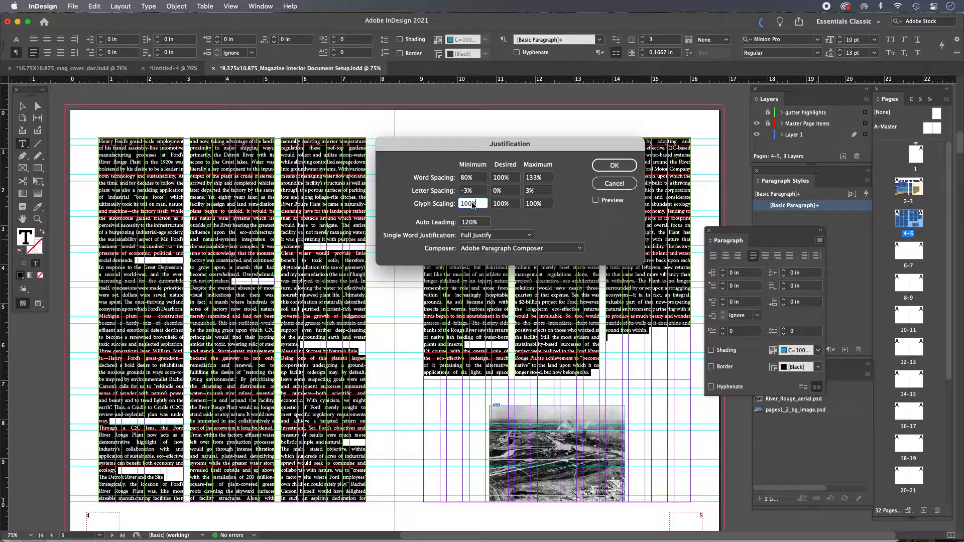
left_click_drag(473, 206, 451, 206)
type("97")
left_click(536, 205)
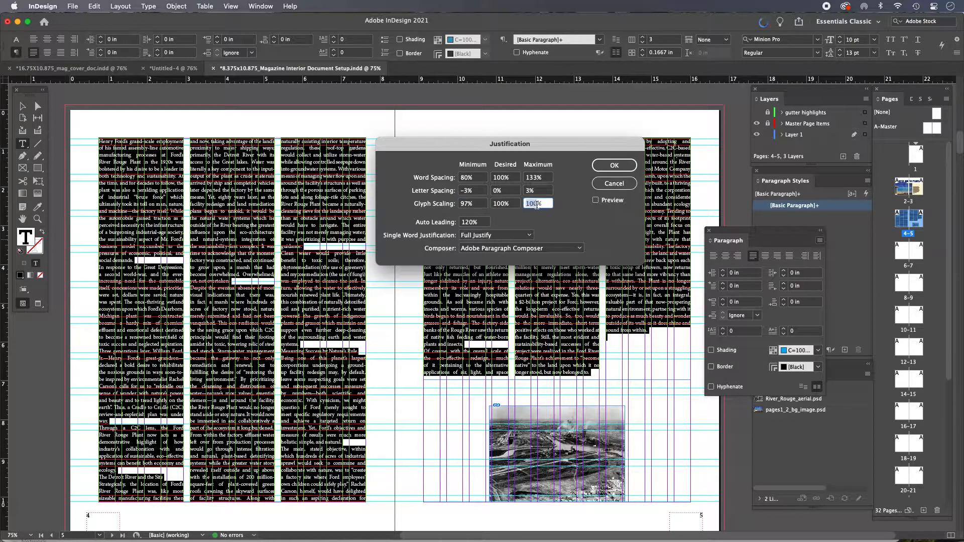
left_click_drag(538, 204, 522, 206)
type("103")
left_click(509, 204)
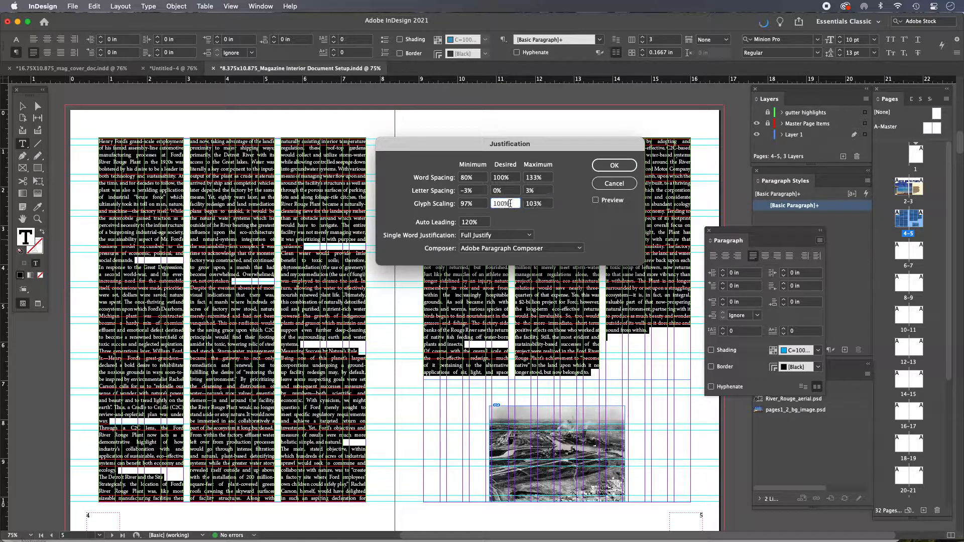
left_click(546, 192)
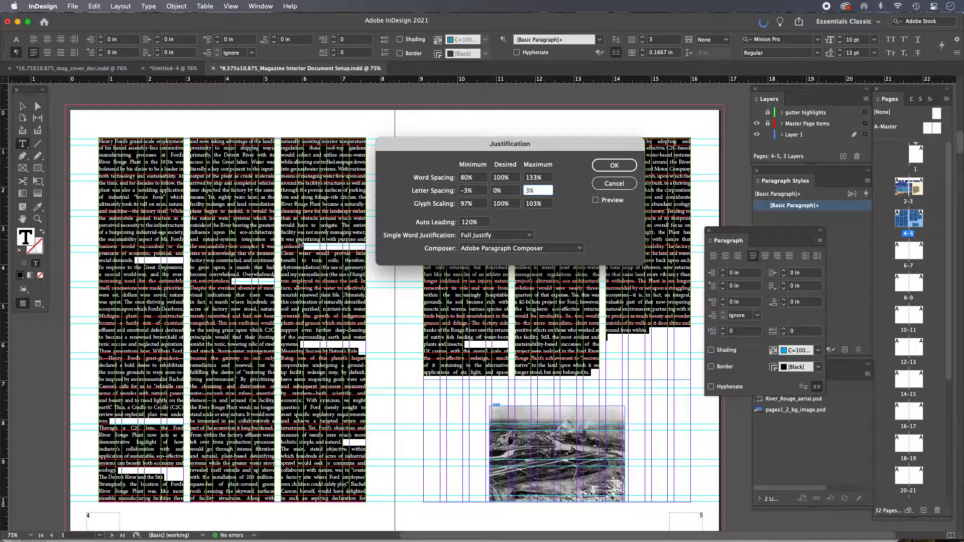
Preview the new justification settings on the article text and apply them
left_click(597, 201)
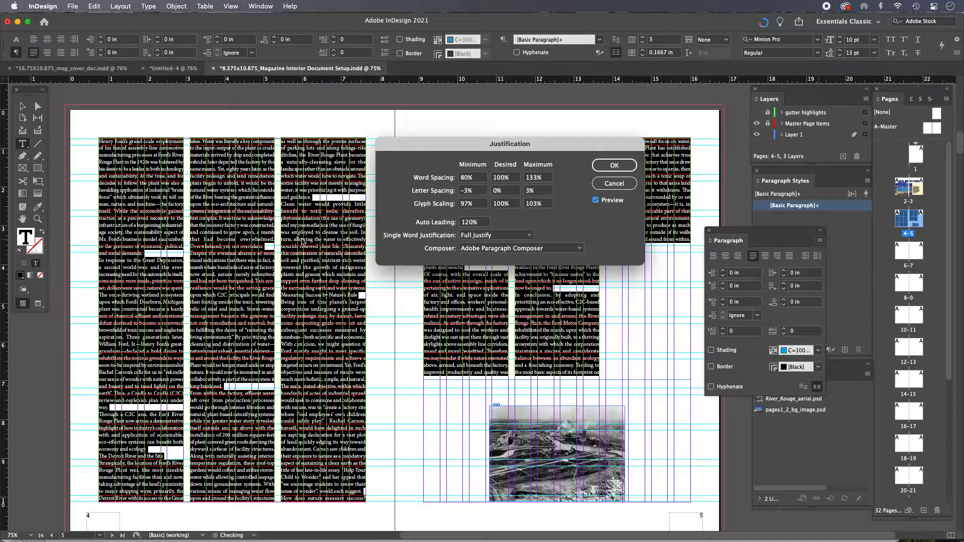
left_click_drag(437, 146, 400, 128)
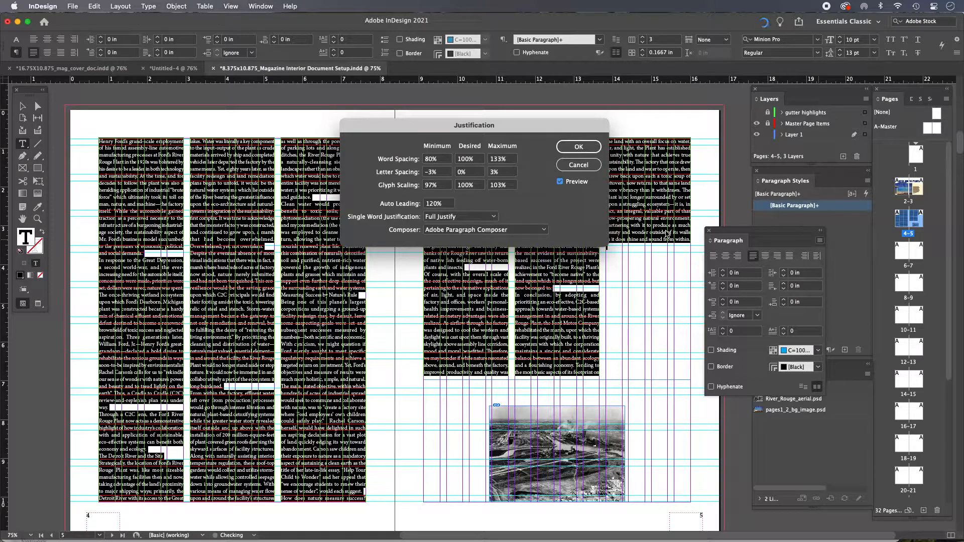
left_click(580, 145)
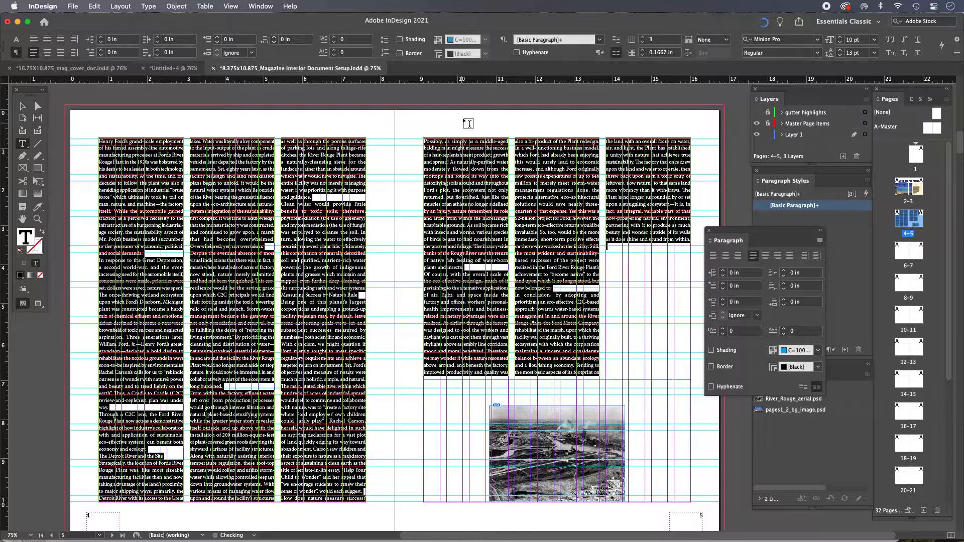
Deselect the text, hide the guides and frame edges with Preview mode, and check the justified columns on pages 4-5
left_click(23, 106)
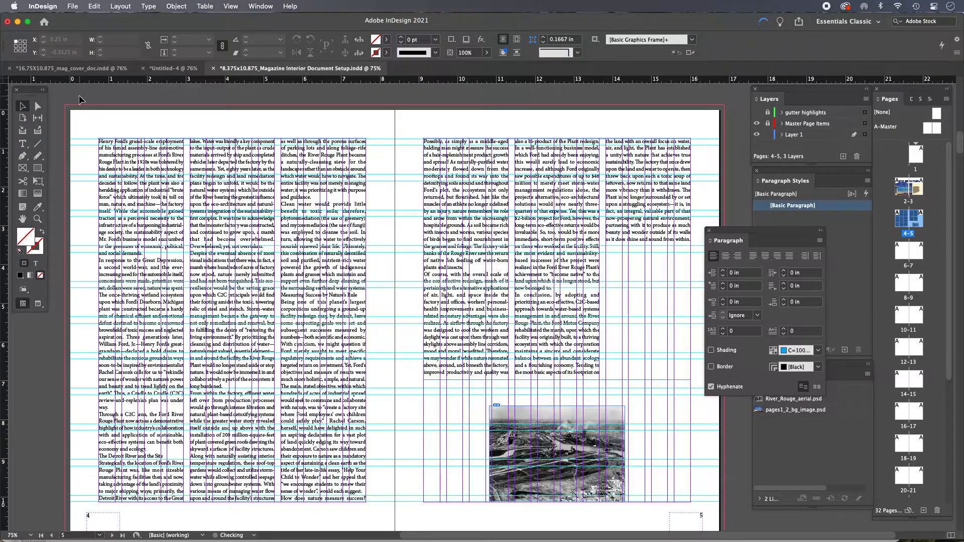
key("w")
left_click_drag(232, 174, 289, 157)
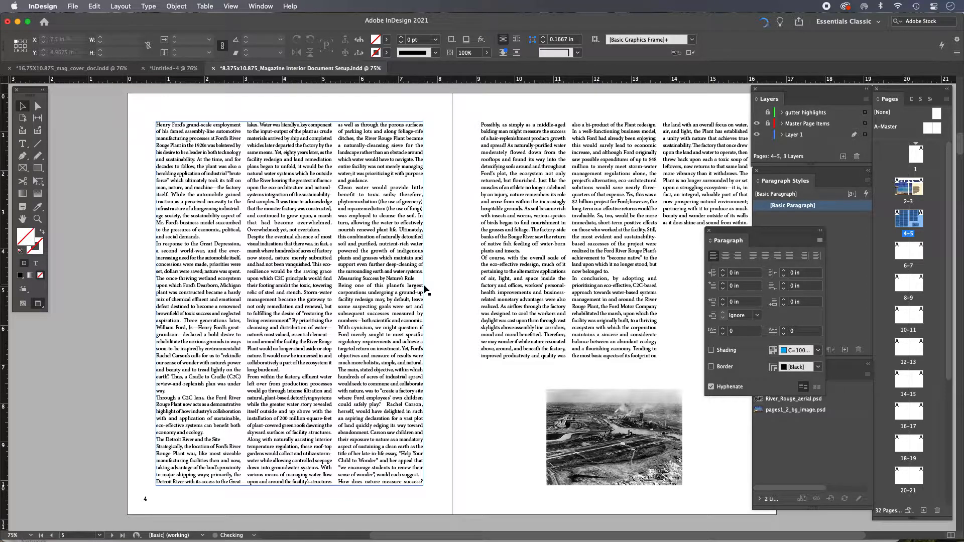
left_click_drag(415, 263, 357, 258)
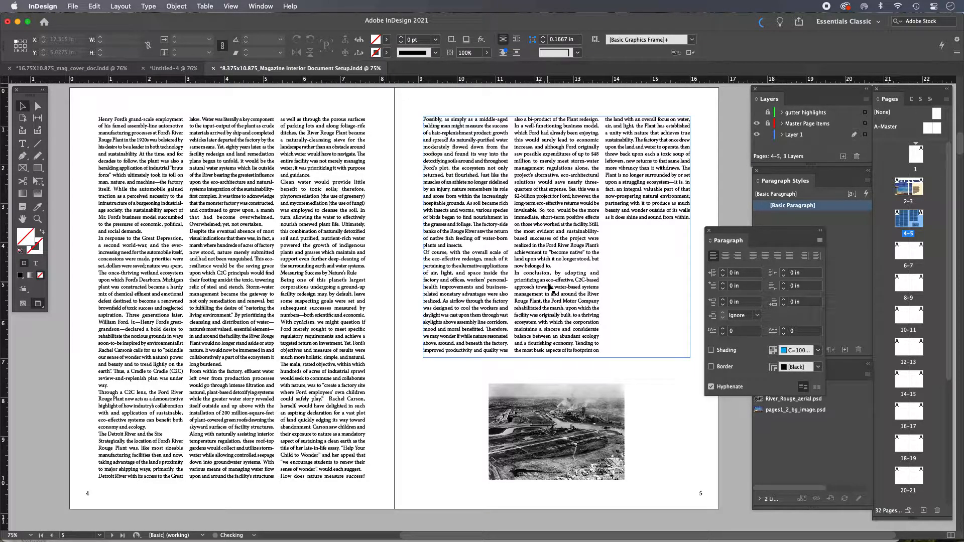
double_click(458, 315)
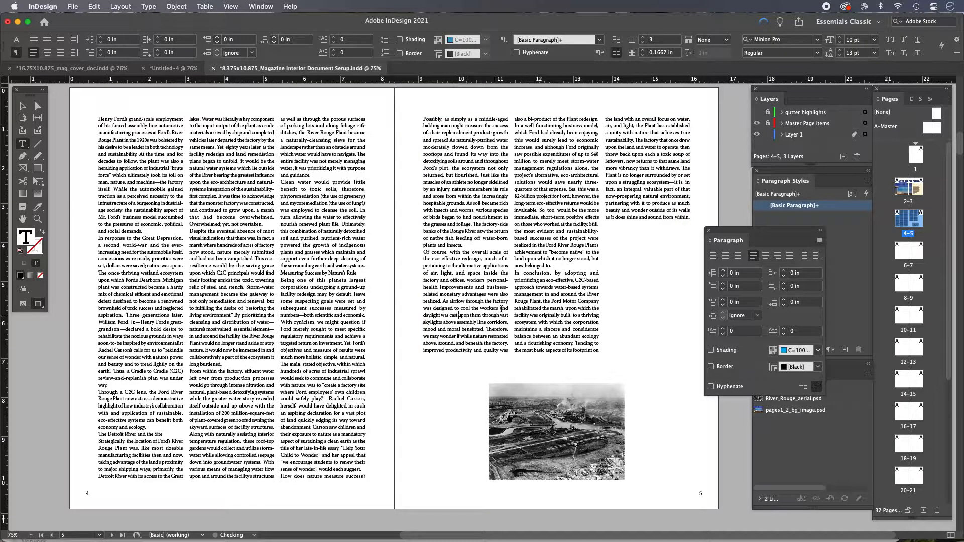
left_click(22, 106)
left_click(123, 125)
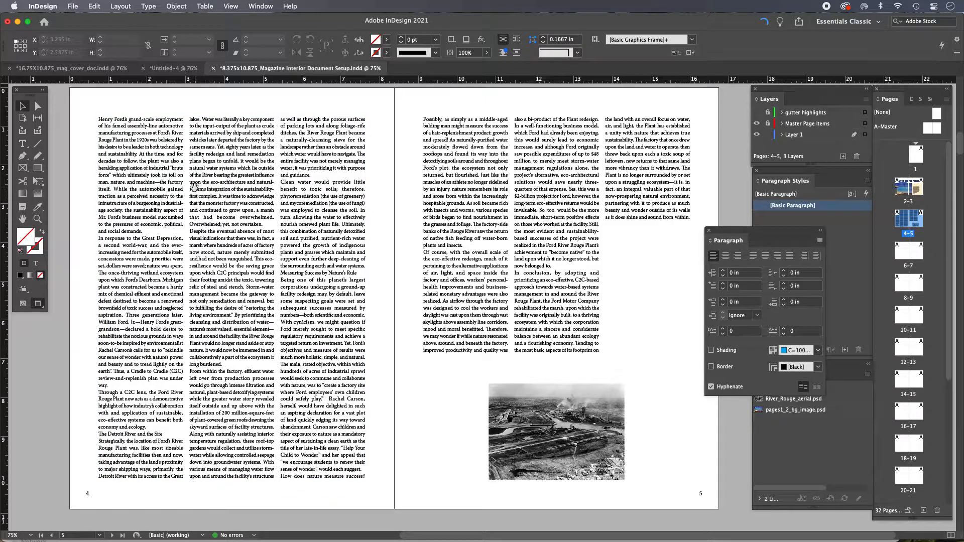
Examine the letter and word spacing in the article's opening lines on page 4, highlighting the words "Henry Ford's"
scroll(238, 196, "left", 5)
left_click_drag(228, 119, 483, 394)
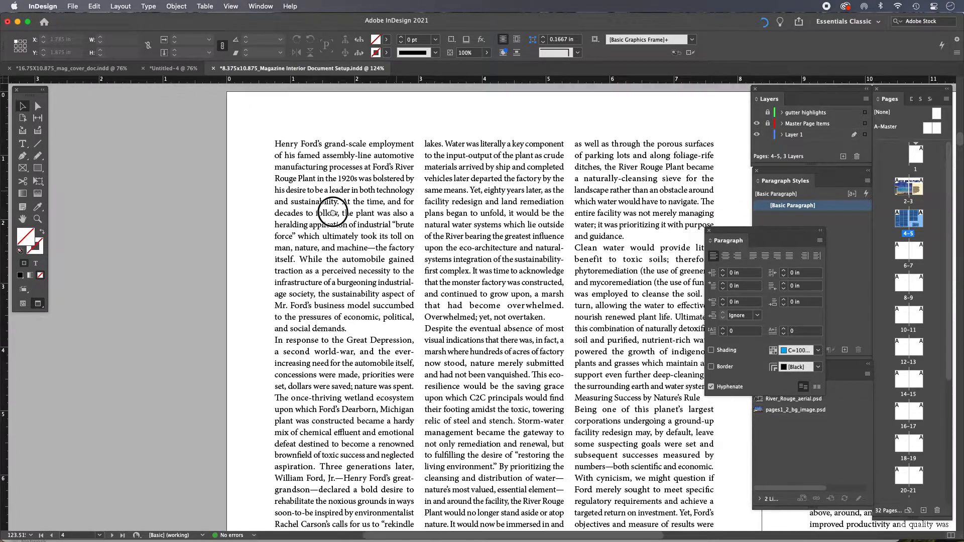
left_click(323, 157)
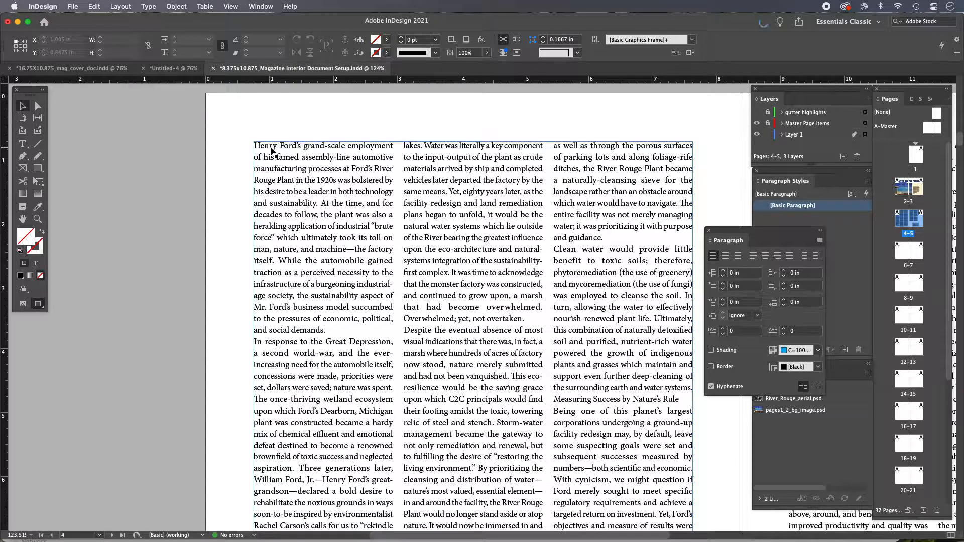
double_click(299, 146)
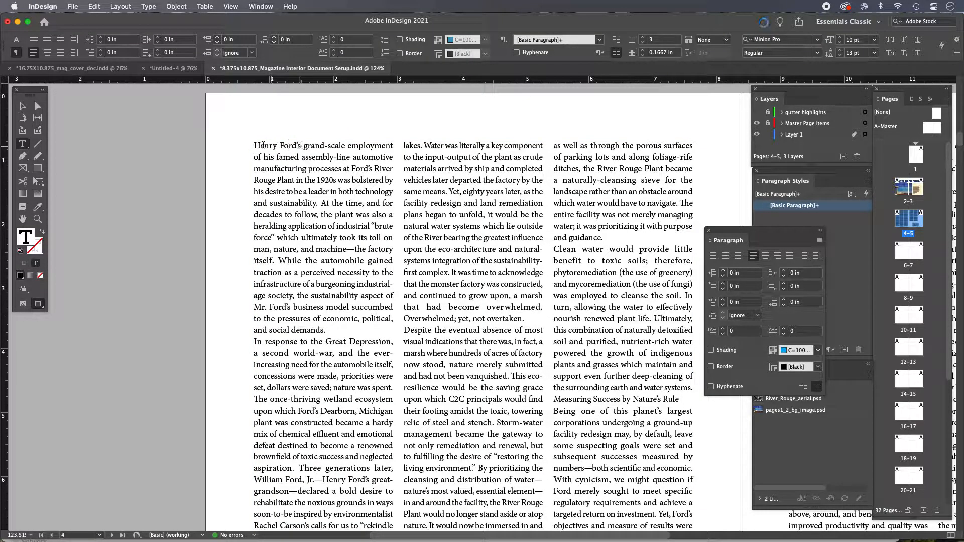
left_click_drag(256, 145, 300, 144)
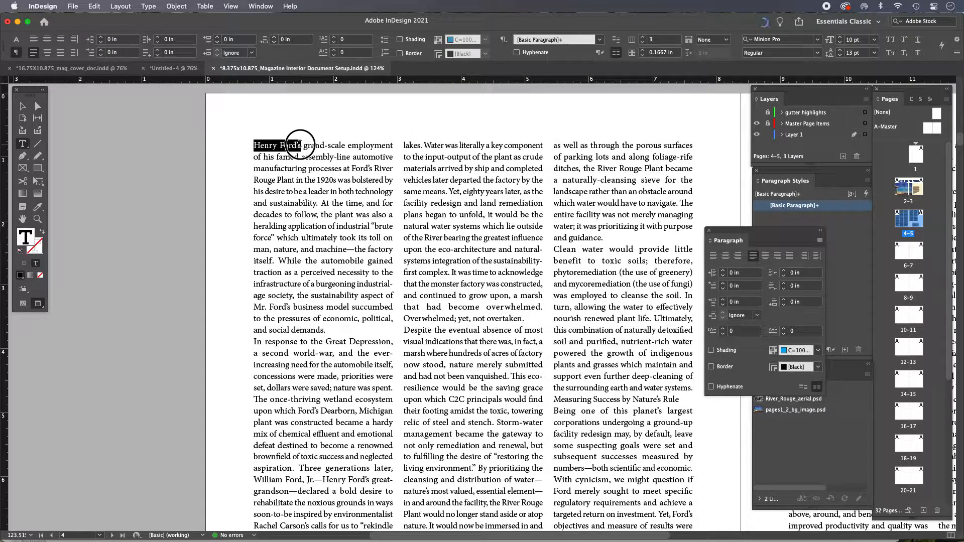
left_click(256, 145)
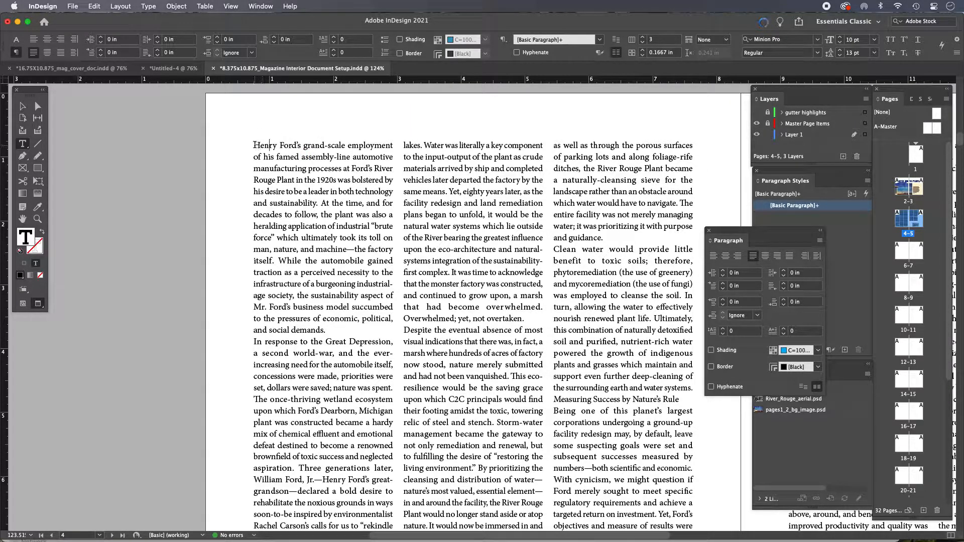
left_click_drag(256, 145, 300, 145)
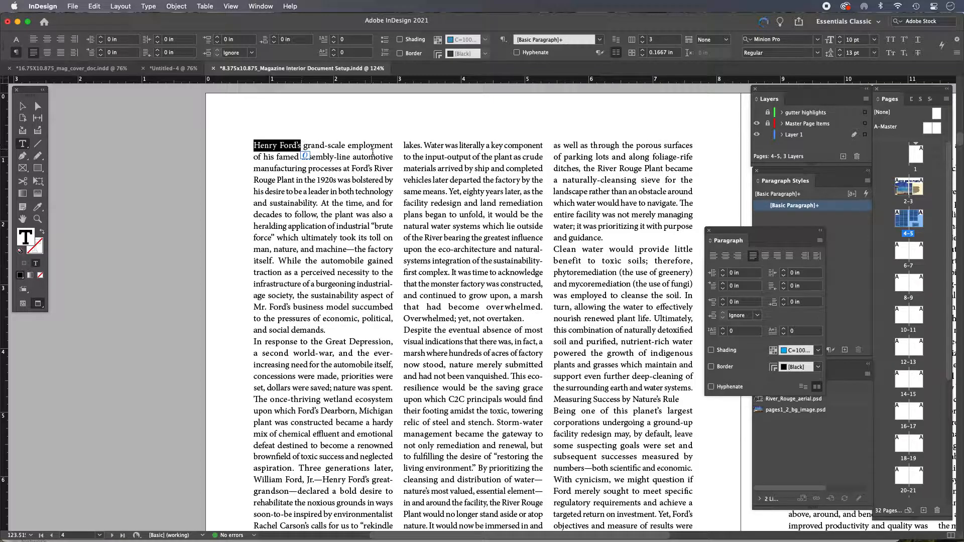
left_click(260, 147)
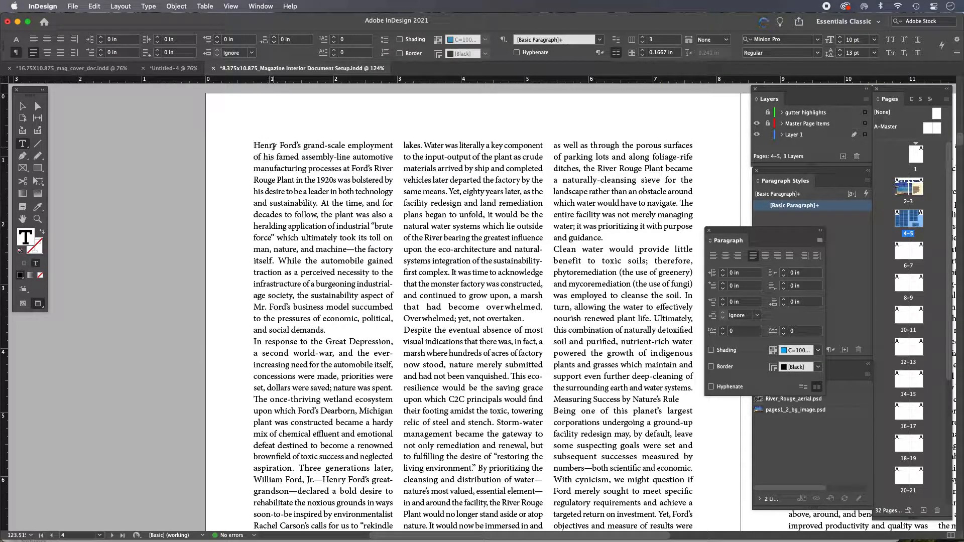
key("Escape")
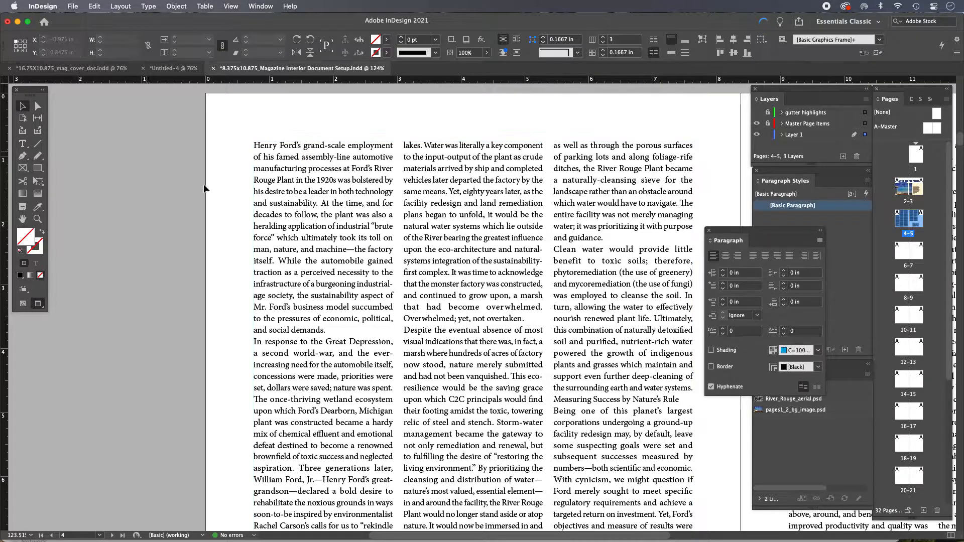
Examine the text spacing farther down the page 4 columns and across the whole 4-5 spread
left_click_drag(323, 366, 314, 317)
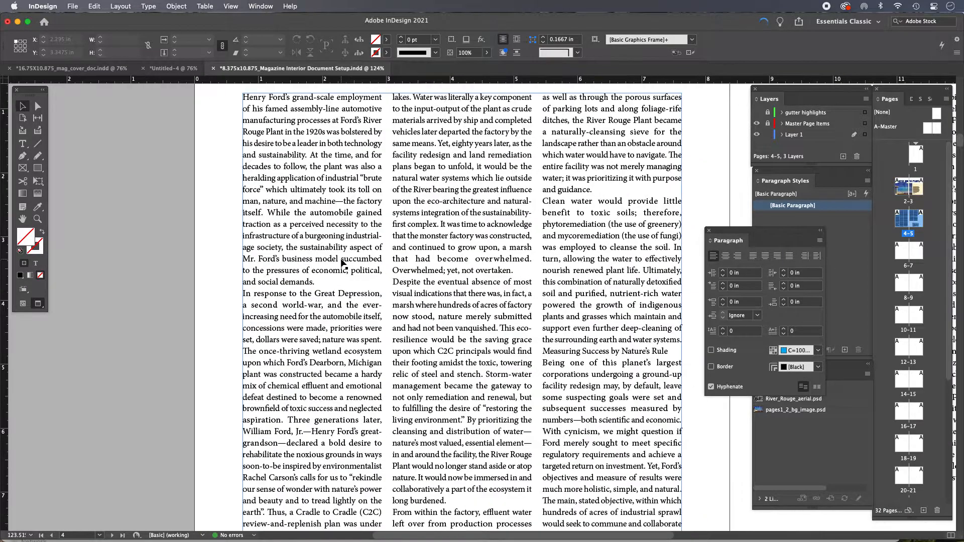
left_click_drag(343, 242, 289, 268)
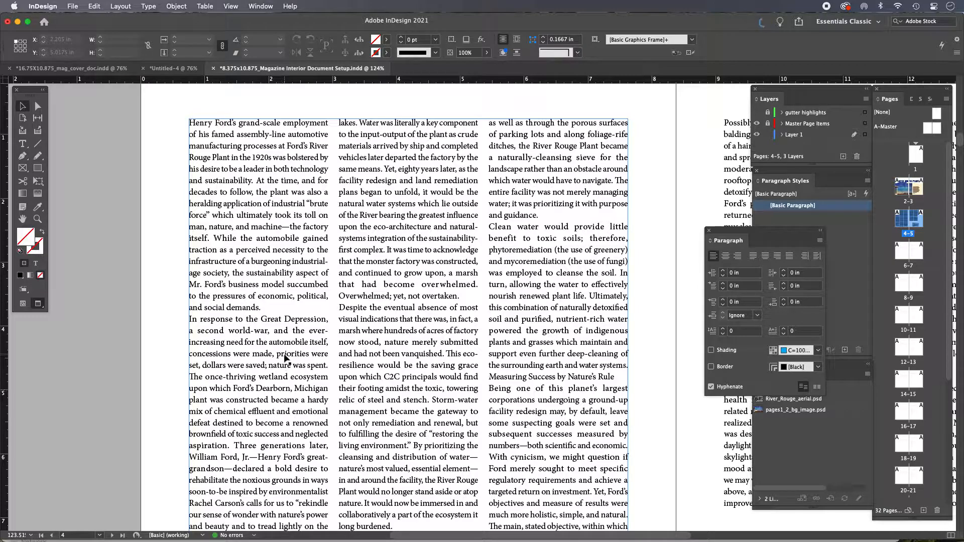
left_click(435, 362, "alt+super")
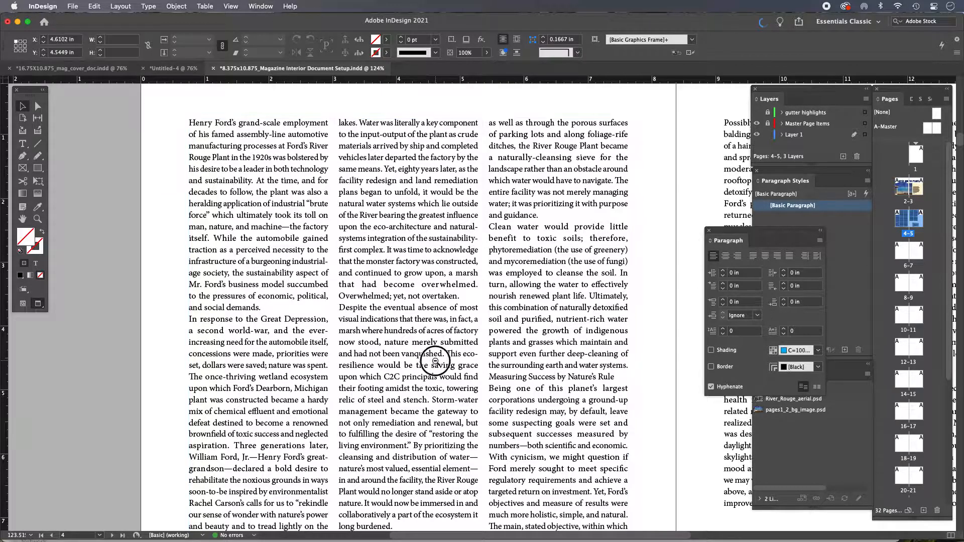
left_click(497, 344, "alt+super")
scroll(282, 319, "right", 5)
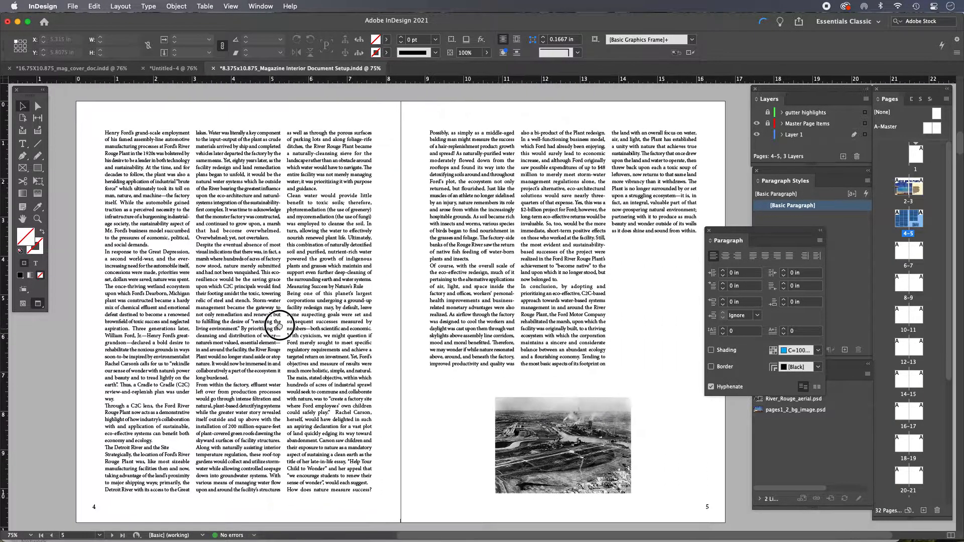